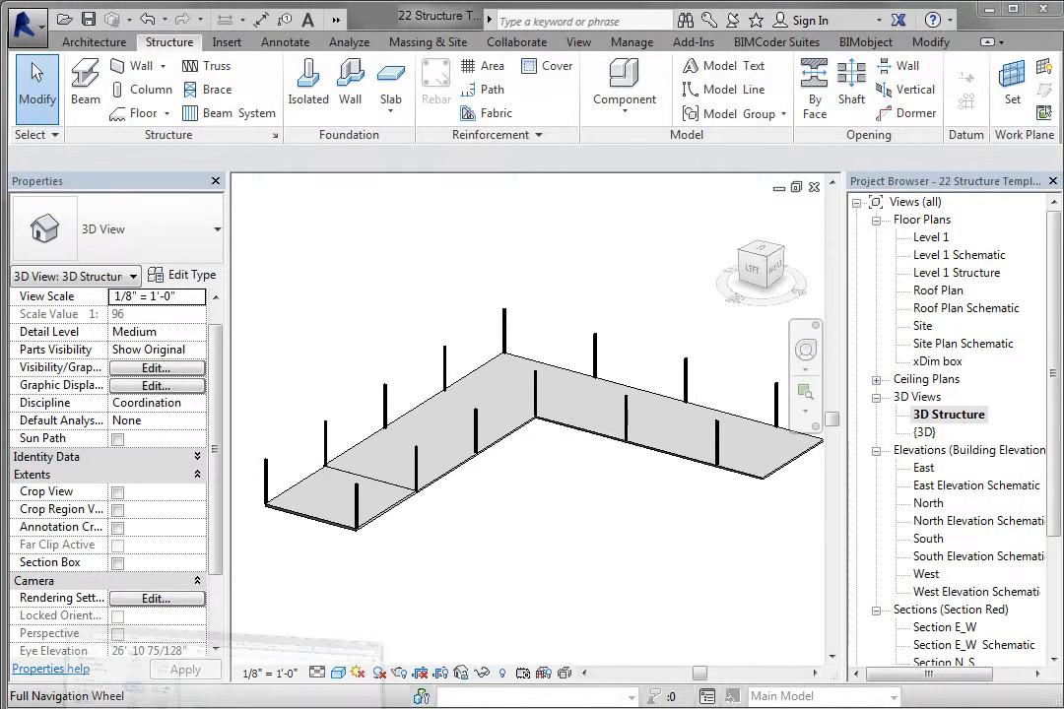
Step: Preview 22_plan diagrams.jpg in the Images folder, then minimize Explorer to return to Revit
key("alt+Tab")
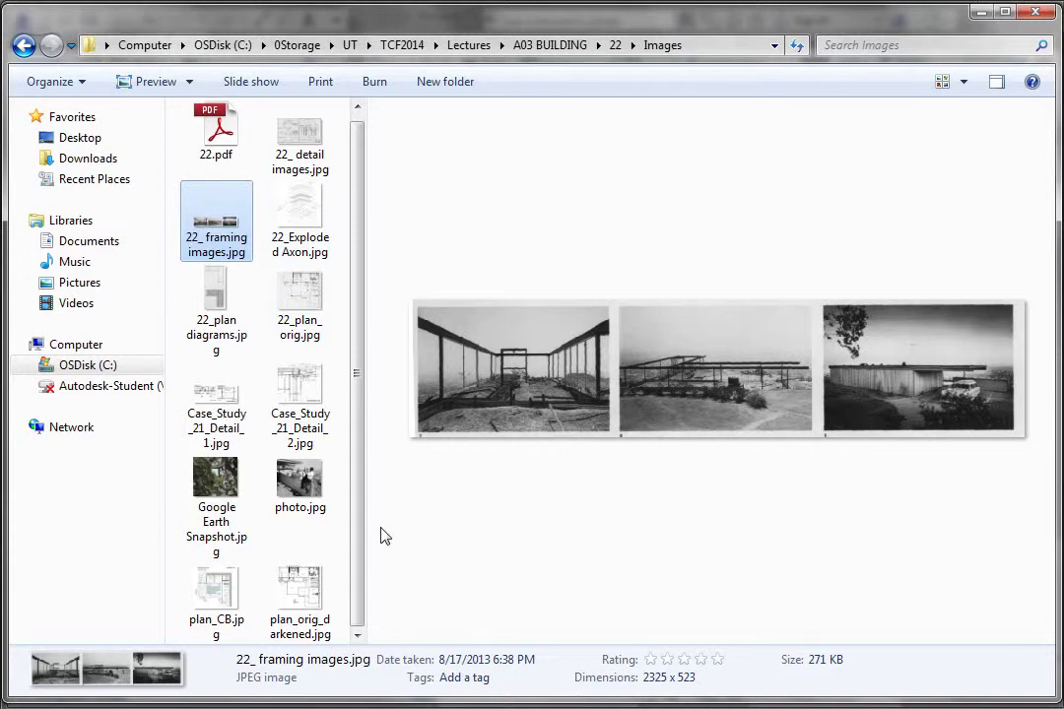
left_click(217, 295)
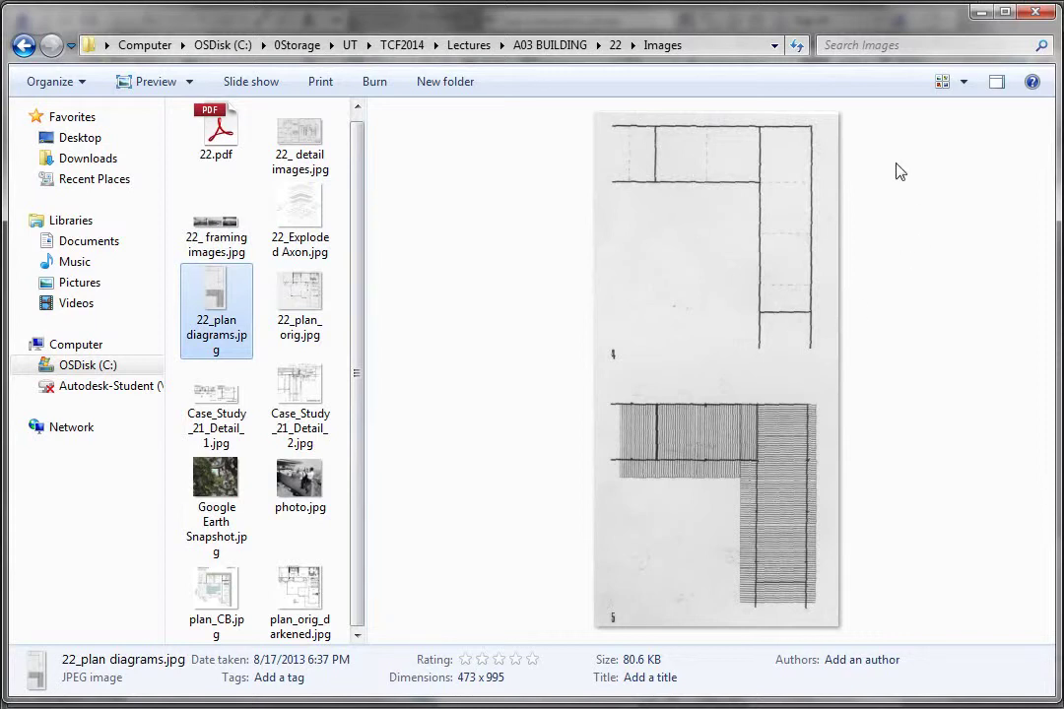
left_click(981, 12)
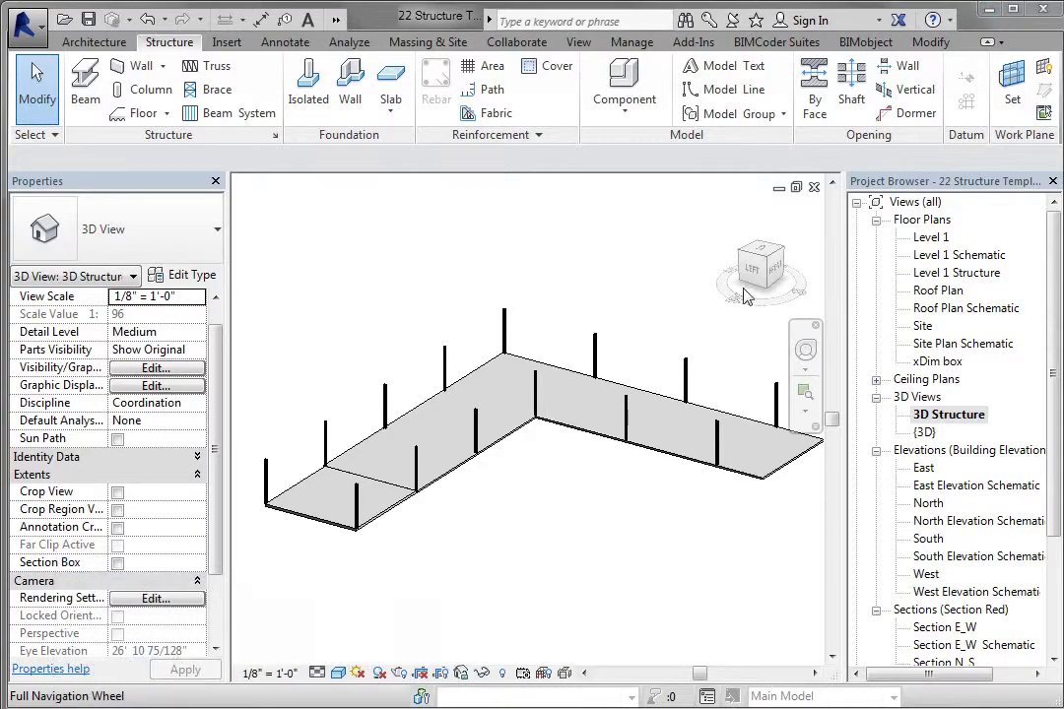
Step: Open the Roof Plan view from the Project Browser
double_click(940, 290)
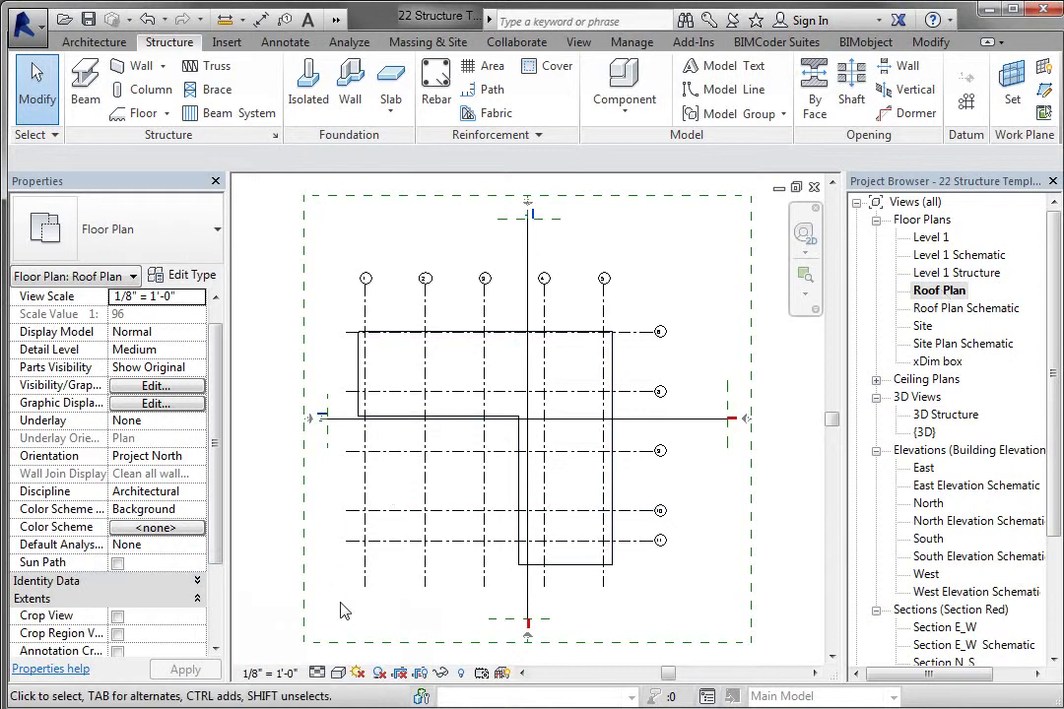
scroll(440, 583, "up", 1)
scroll(416, 568, "up", 1)
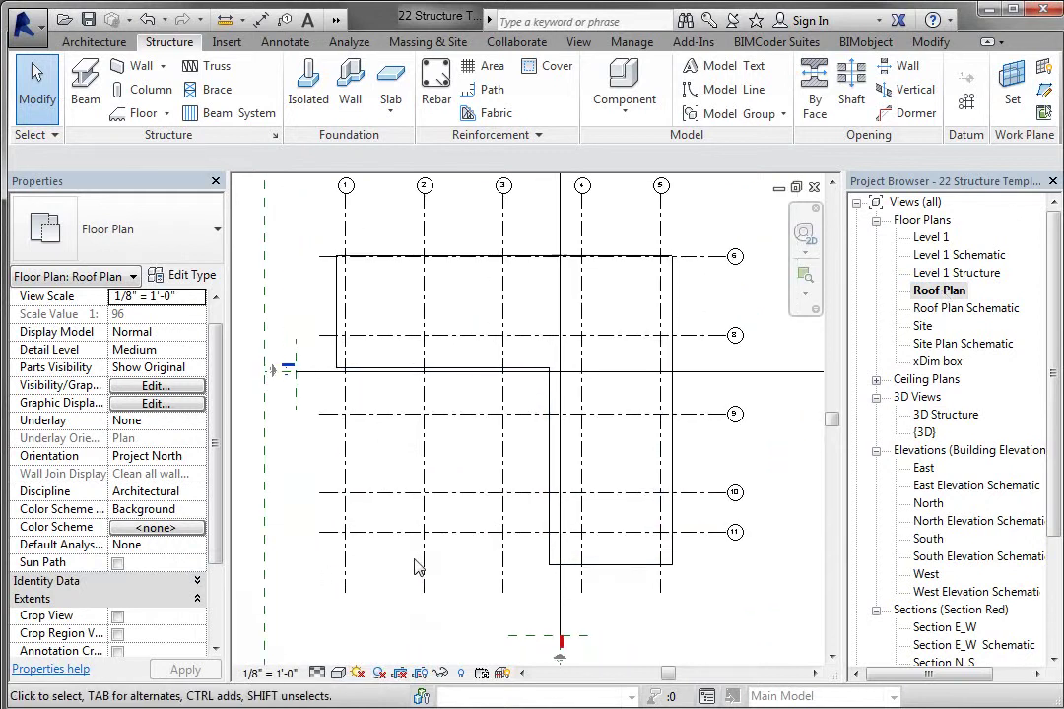
scroll(416, 568, "up", 1)
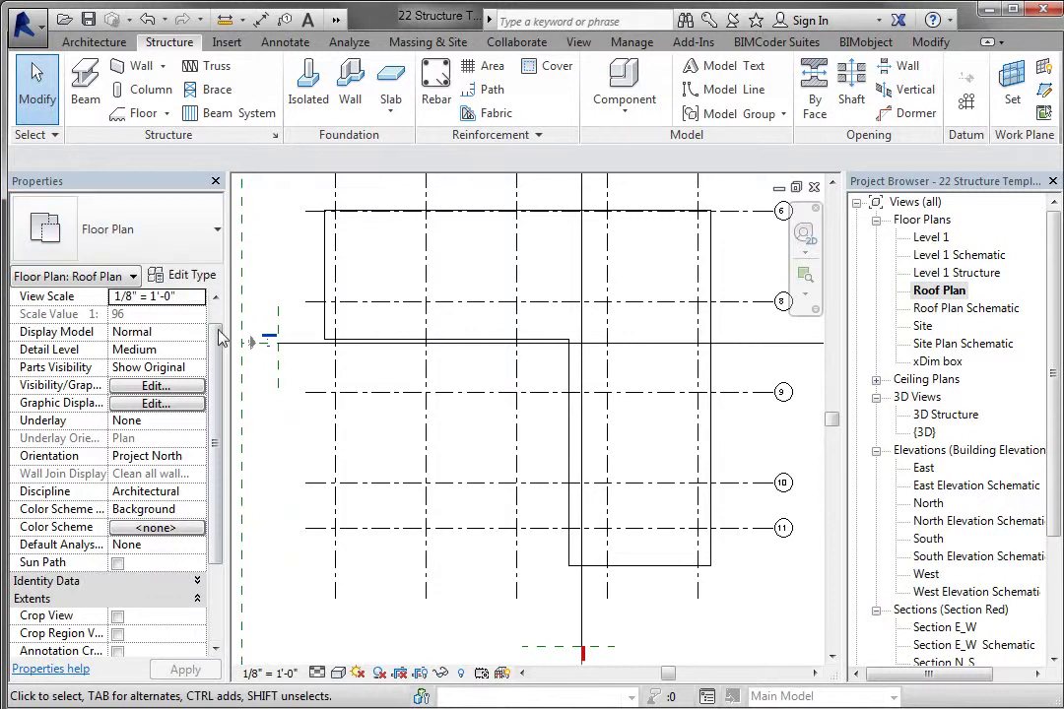
left_click_drag(222, 439, 221, 512)
Step: Set the Roof Plan view range Bottom and View Depth to Level Below (Level 1)
left_click(156, 509)
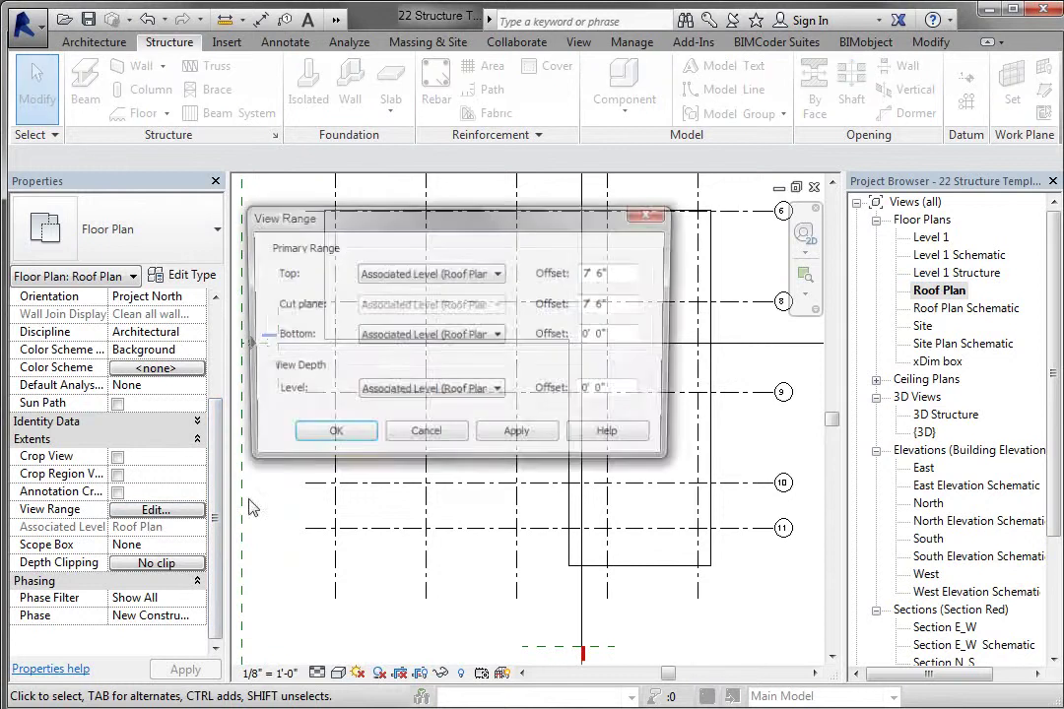
left_click(449, 336)
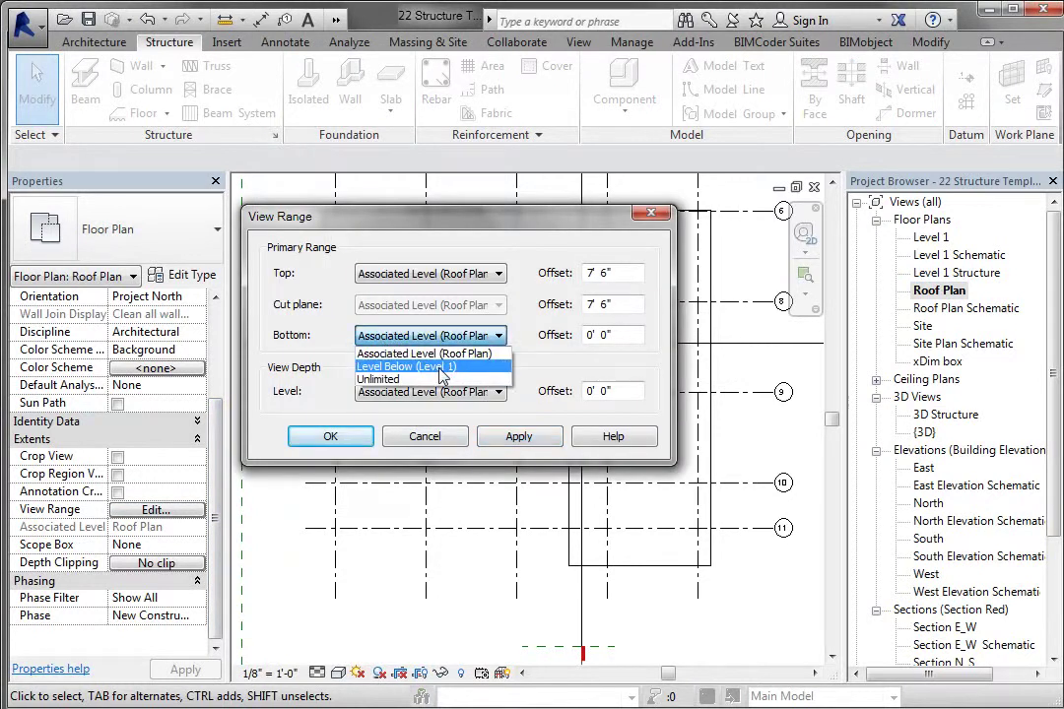
left_click(439, 367)
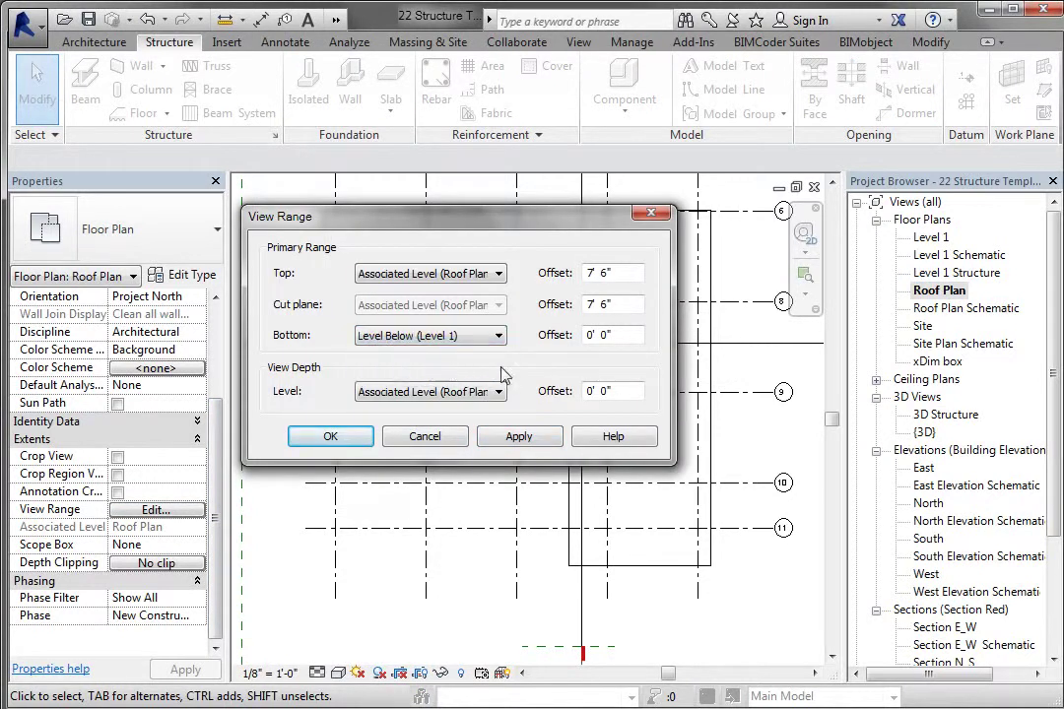
left_click(407, 392)
left_click(412, 423)
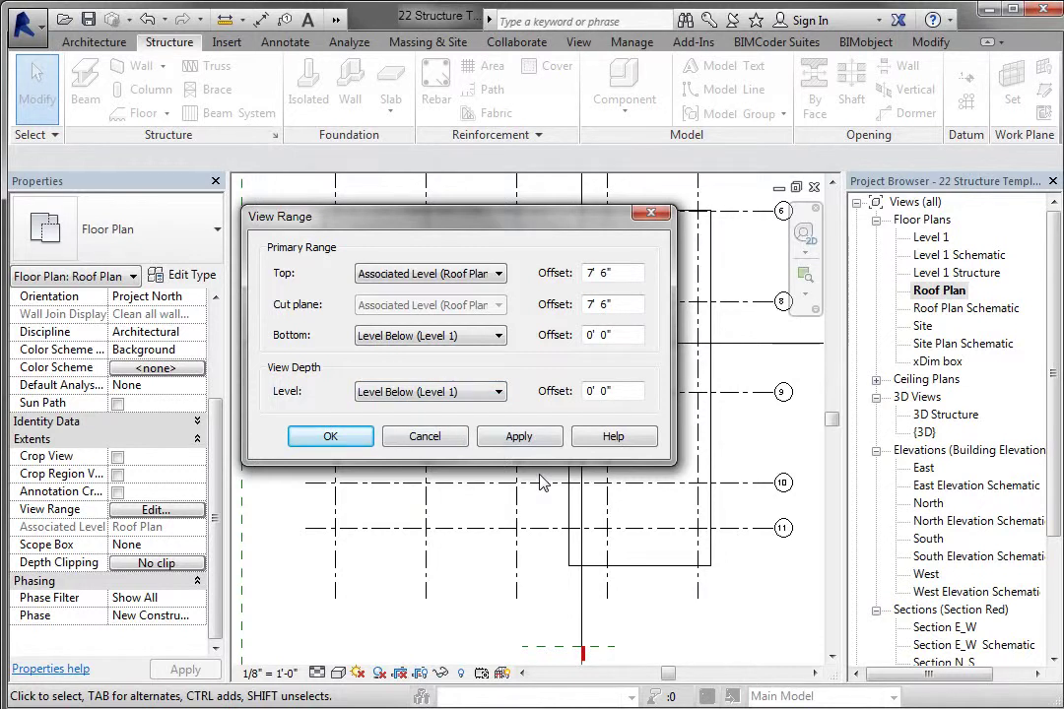
left_click(331, 438)
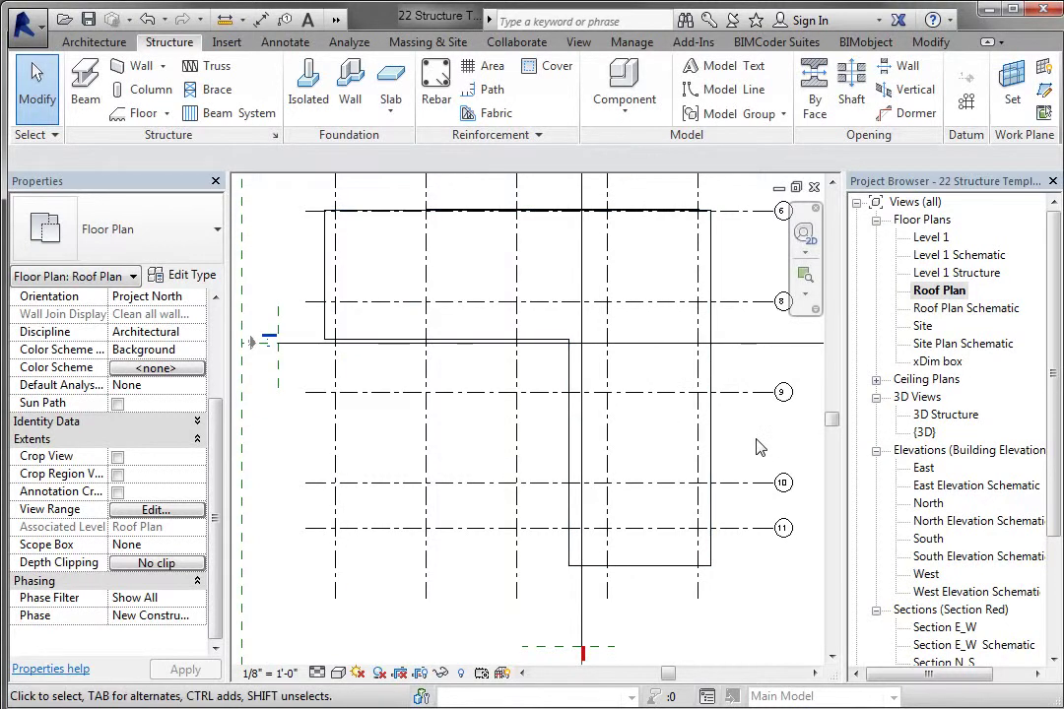
Step: Switch the Roof Plan visual style to Wireframe to reveal the framing bays
left_click(338, 674)
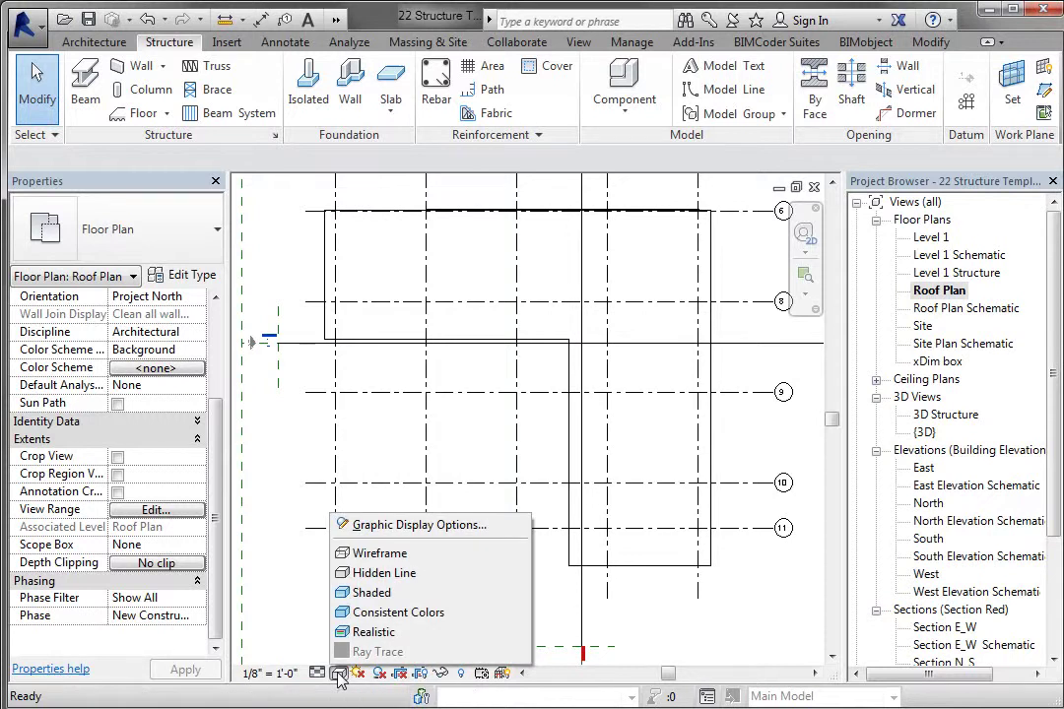
left_click(357, 555)
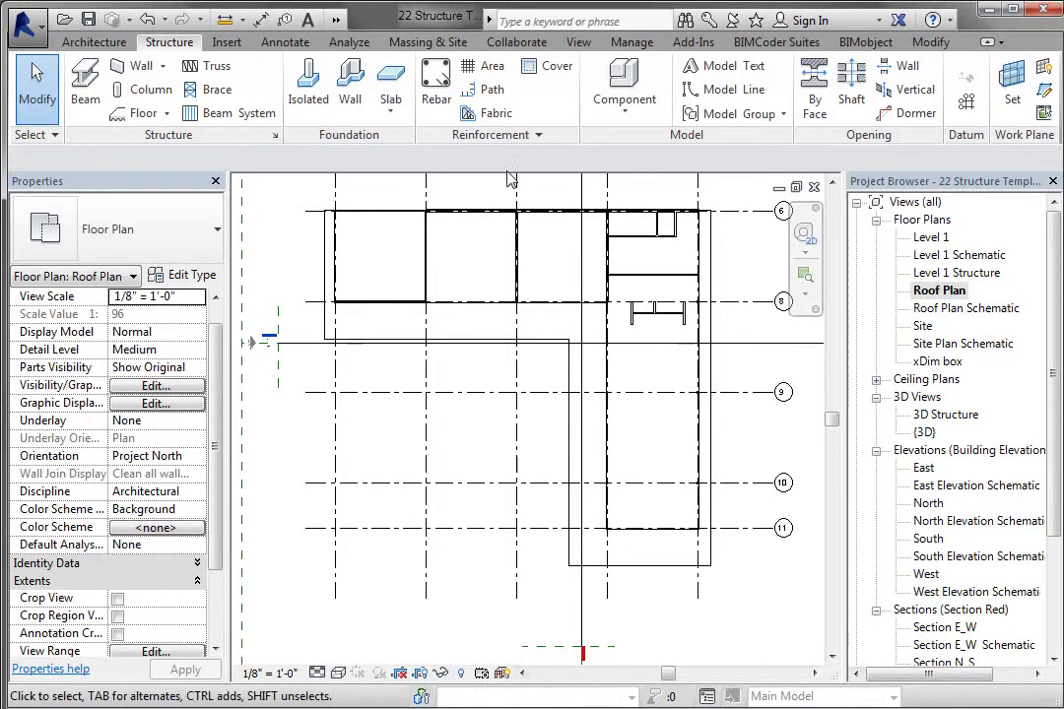
scroll(660, 408, "up", 2)
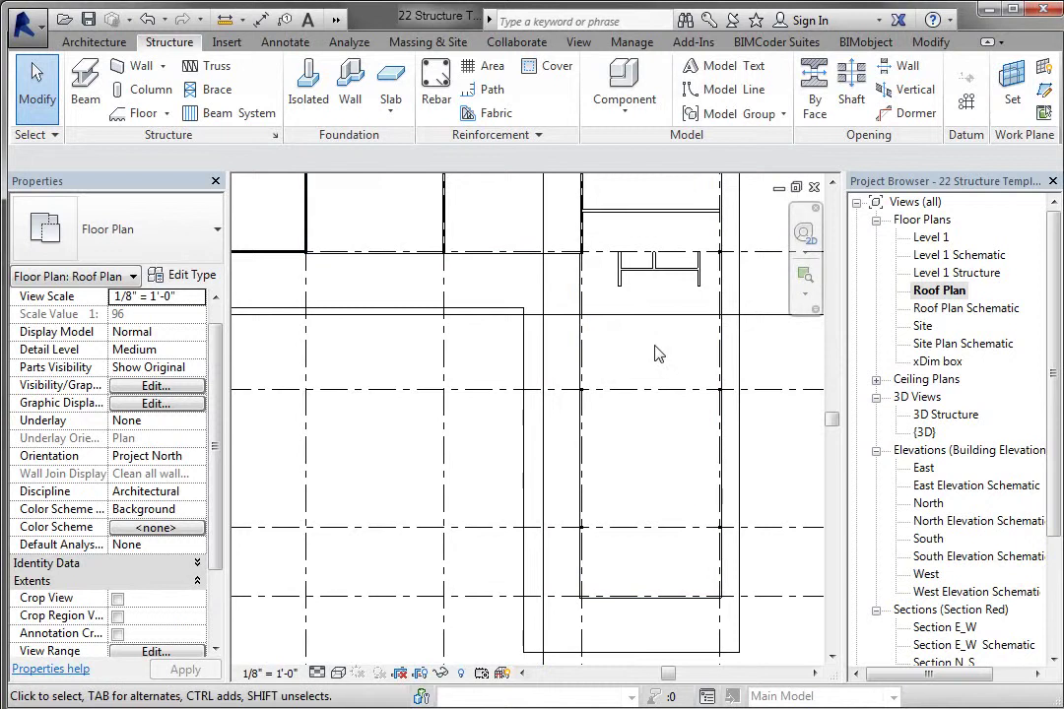
scroll(660, 356, "down", 3)
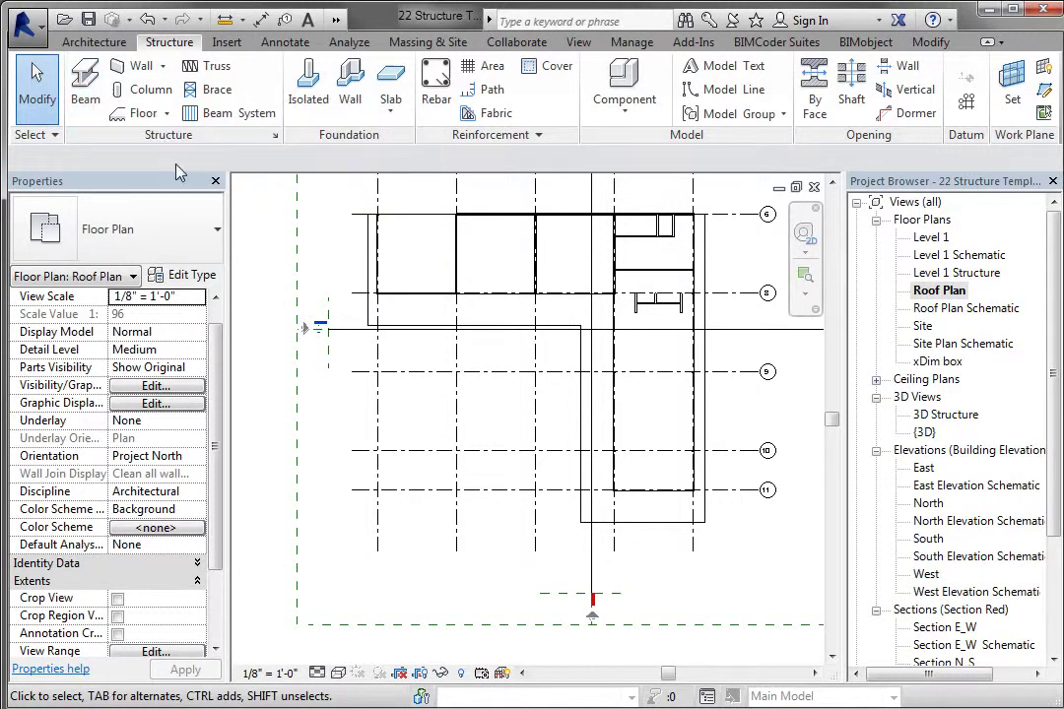
Step: Start a structural beam using type W-Wide Flange W12X16 with Girder structural usage
left_click(85, 83)
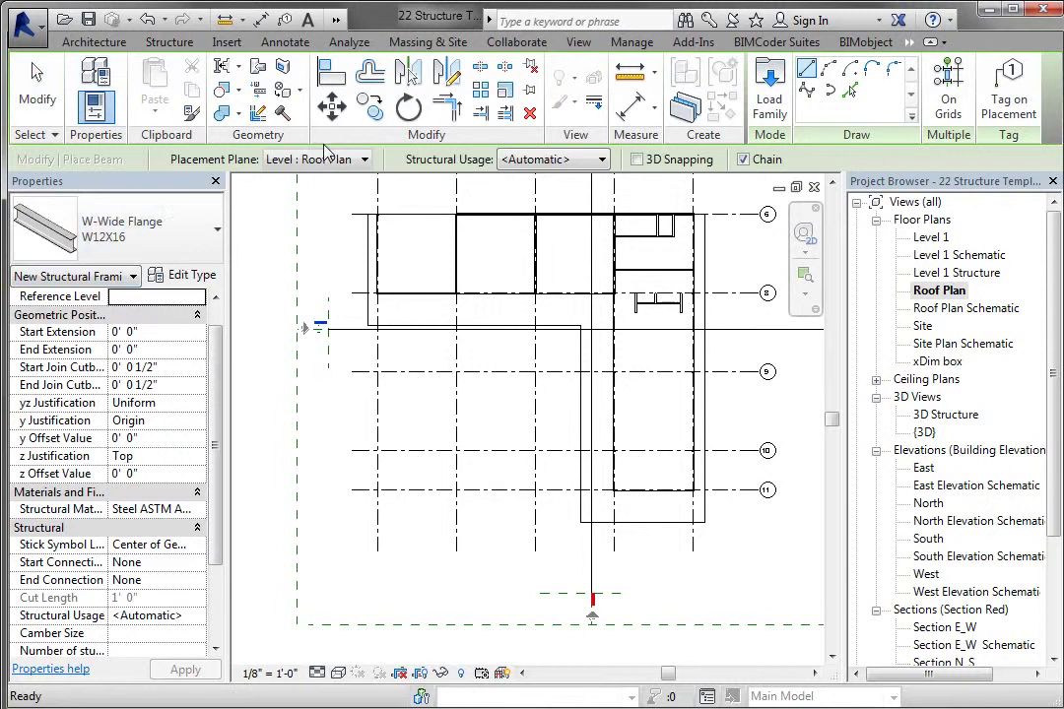
left_click(157, 201)
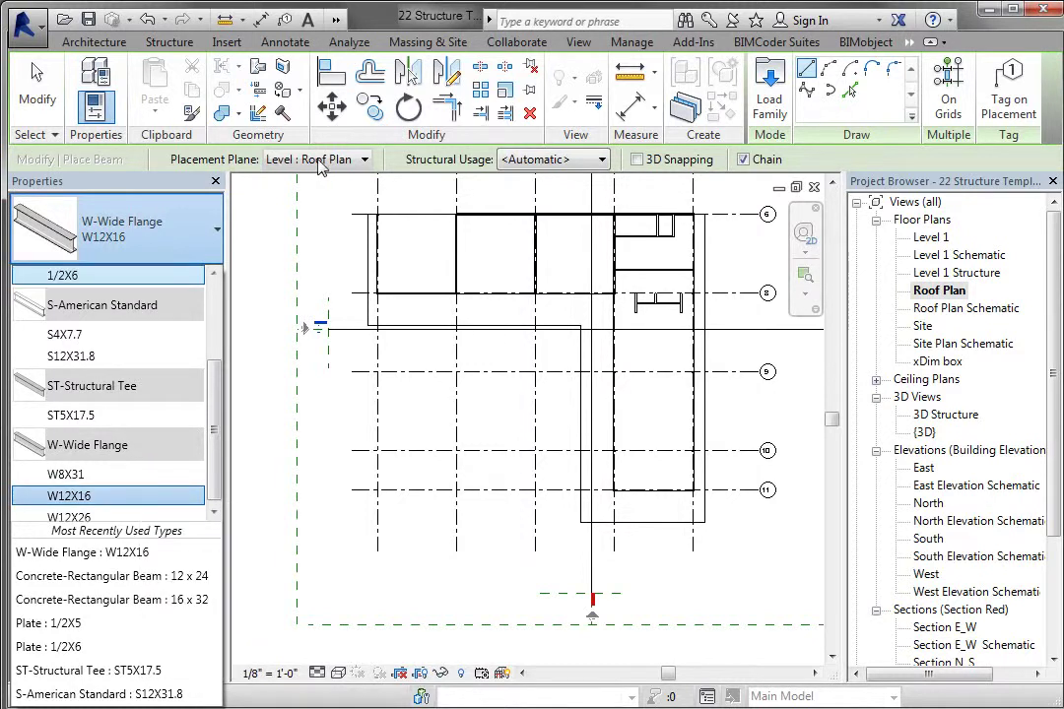
left_click(506, 159)
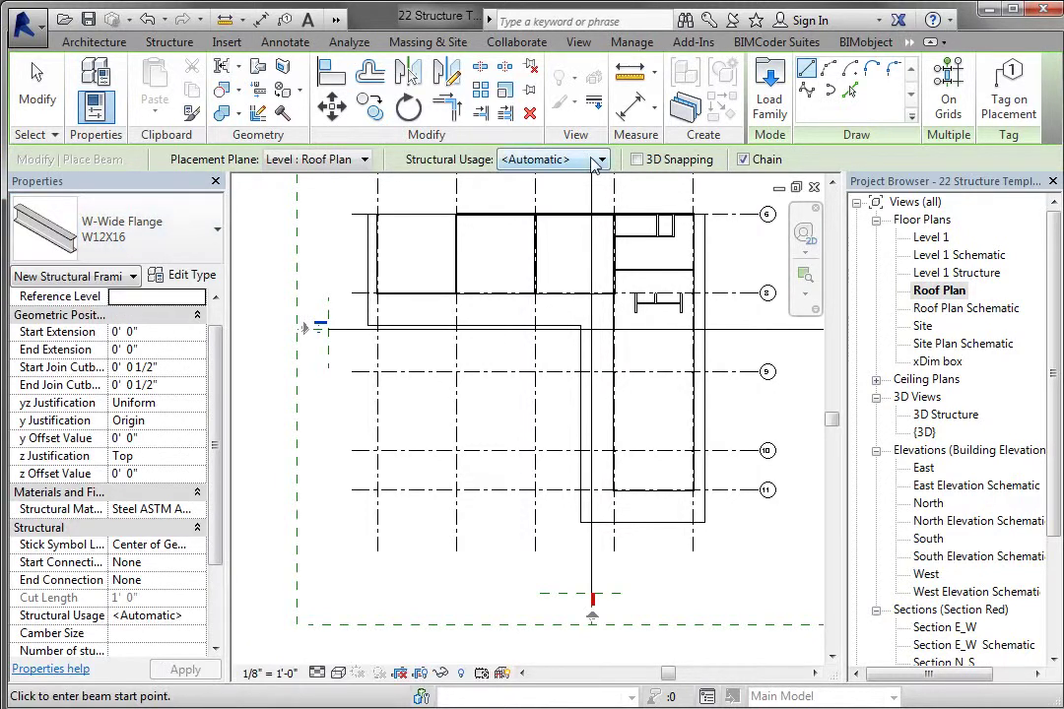
left_click(592, 161)
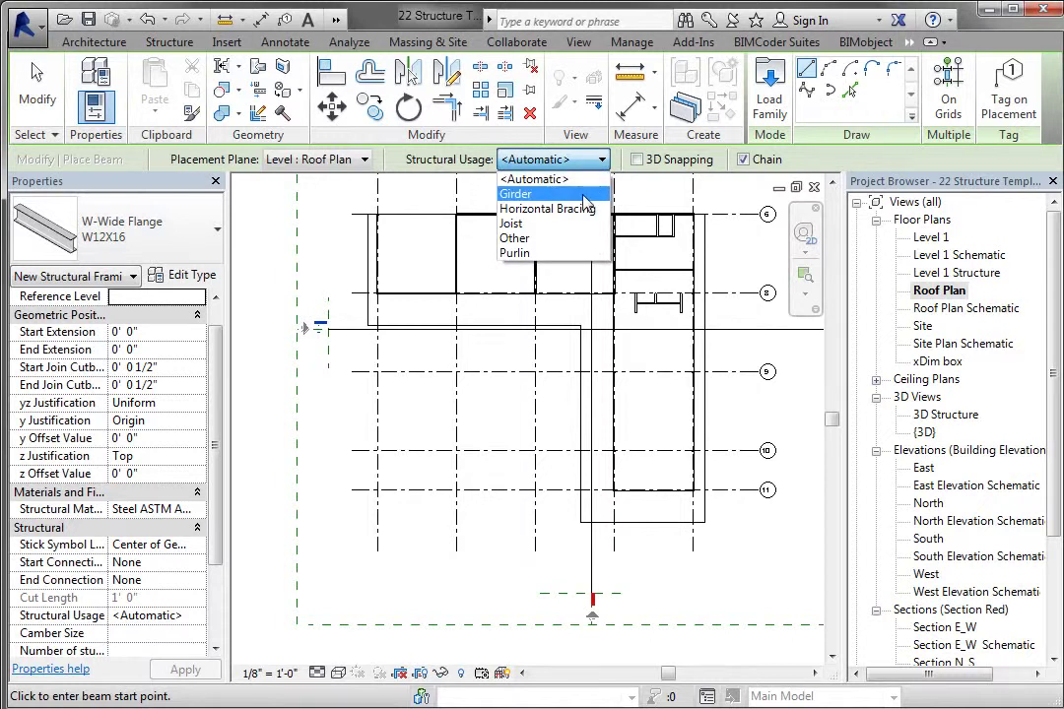
left_click(581, 195)
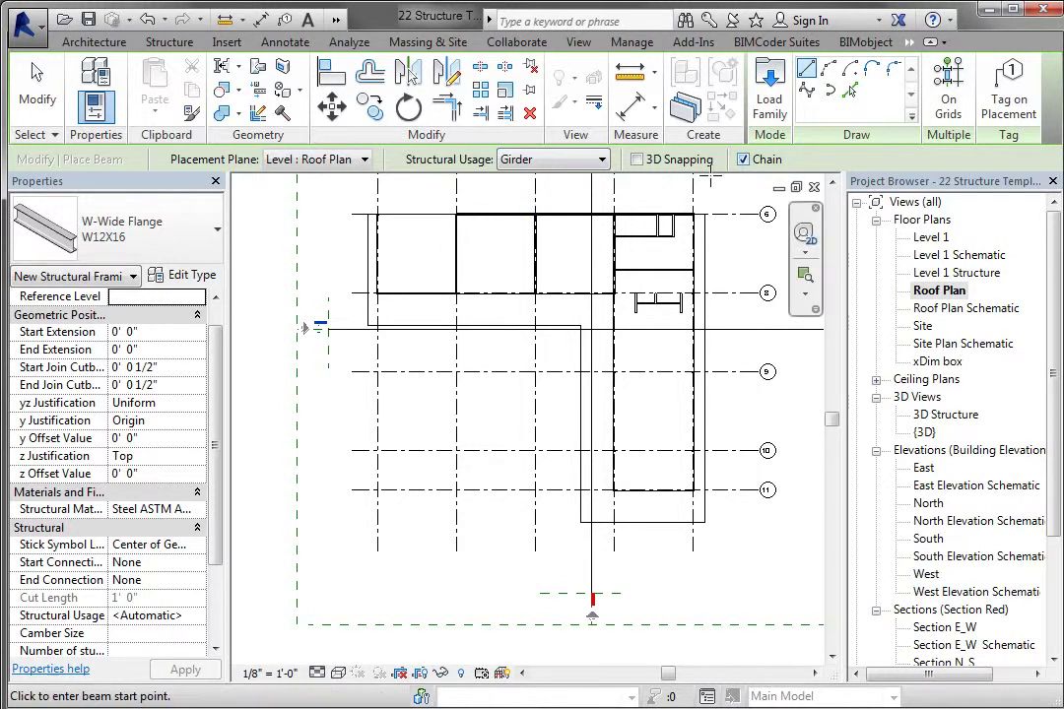
Step: Place the first vertical W12X16 beam from the column down to below grid 11
scroll(406, 214, "up", 2)
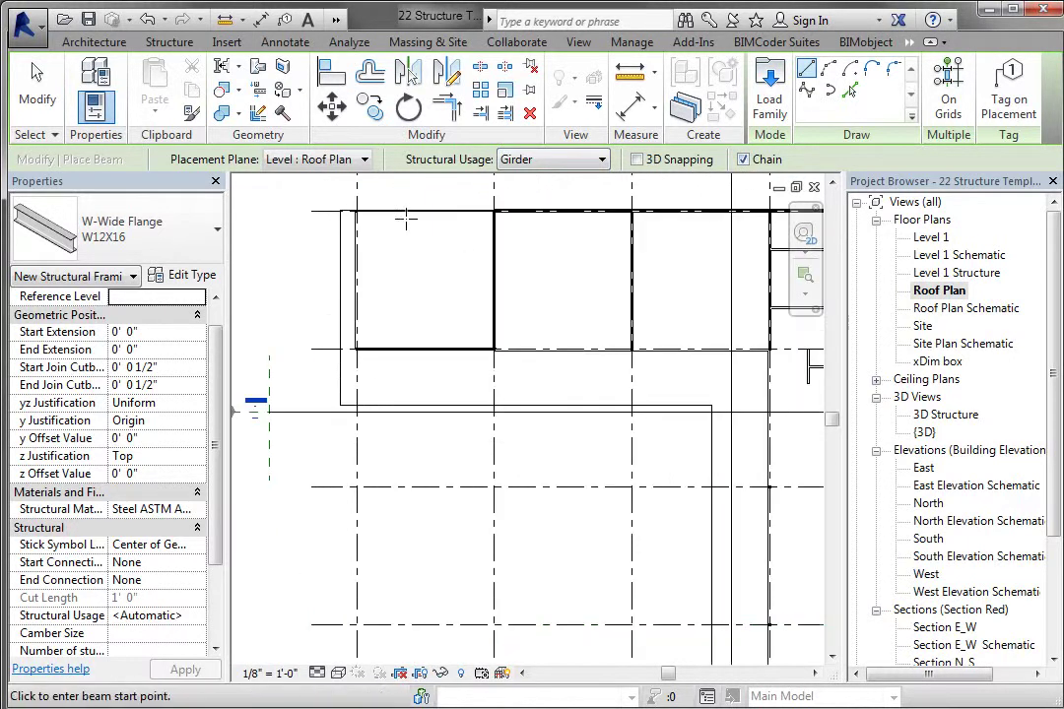
scroll(364, 194, "up", 4)
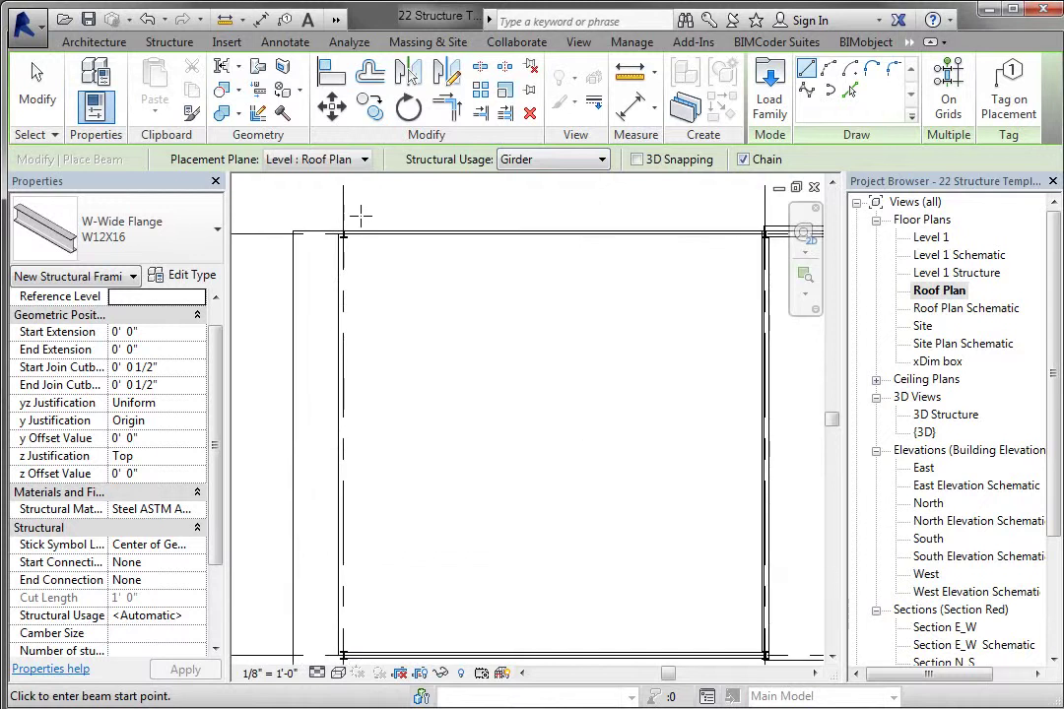
scroll(363, 220, "up", 1)
scroll(363, 218, "down", 2)
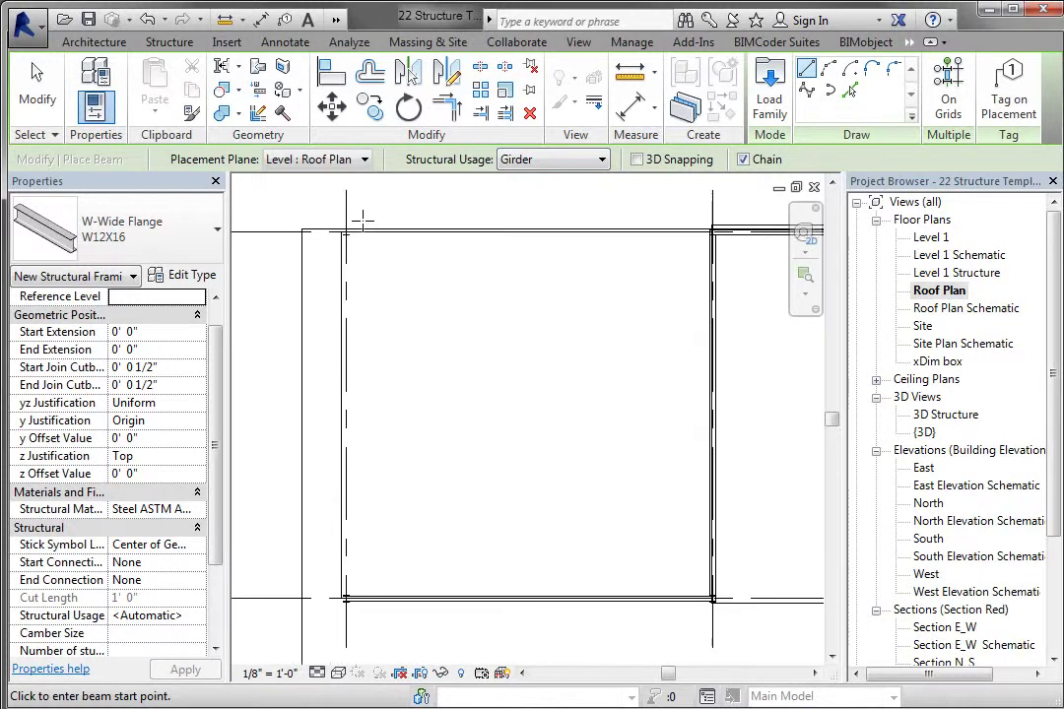
scroll(397, 210, "down", 2)
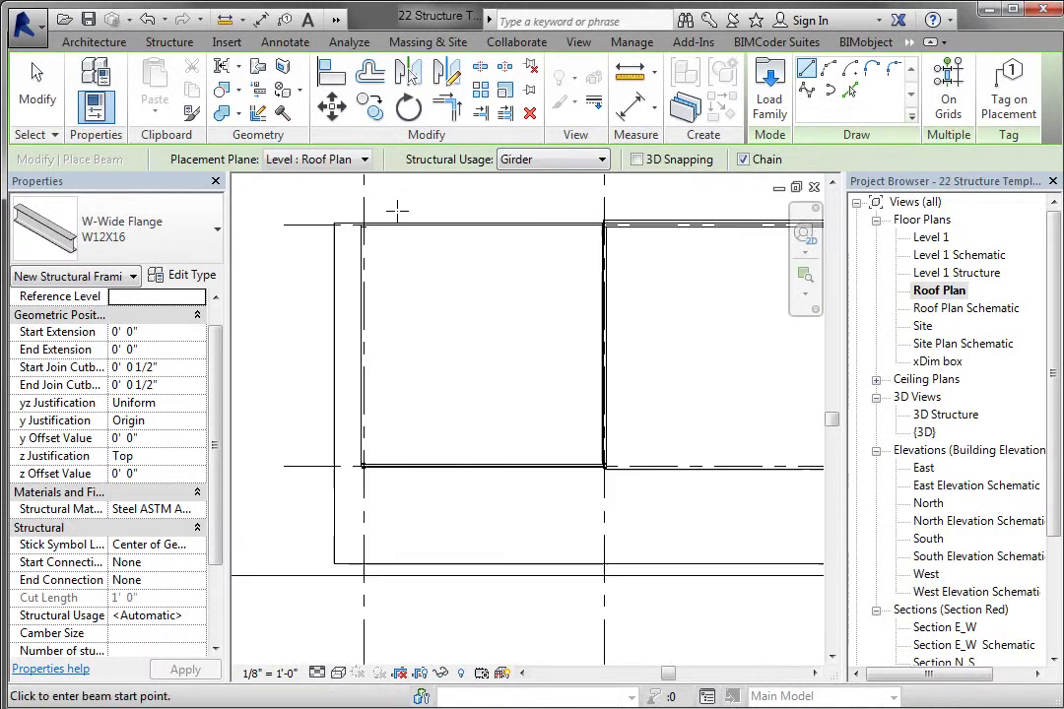
left_click(336, 220)
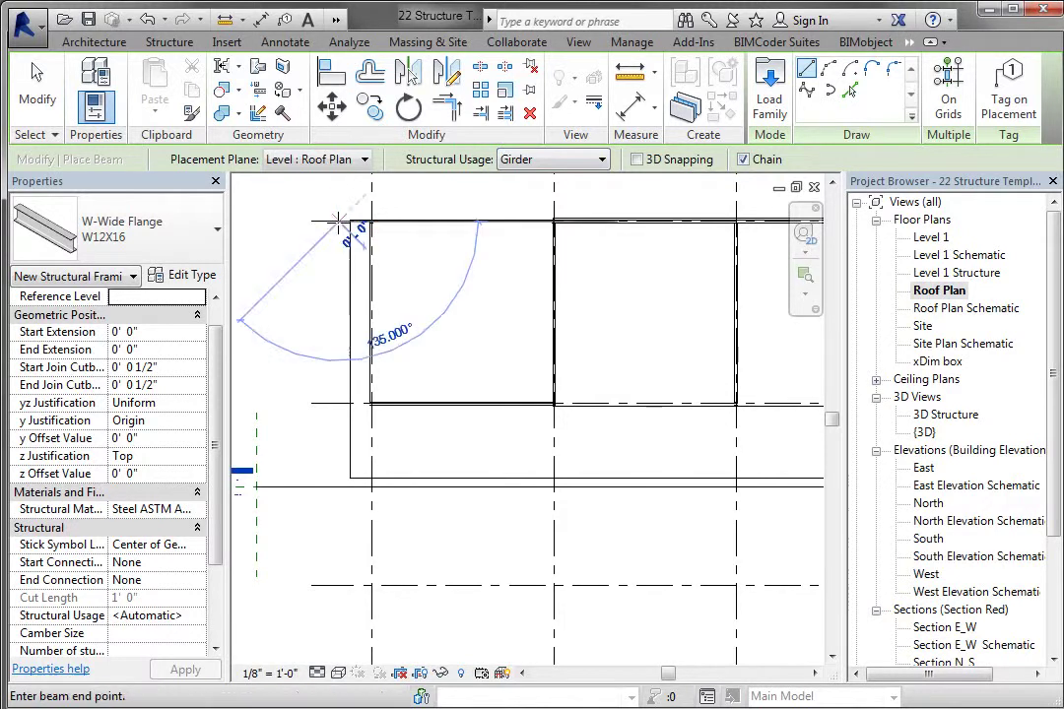
scroll(305, 240, "down", 2)
scroll(313, 241, "down", 2)
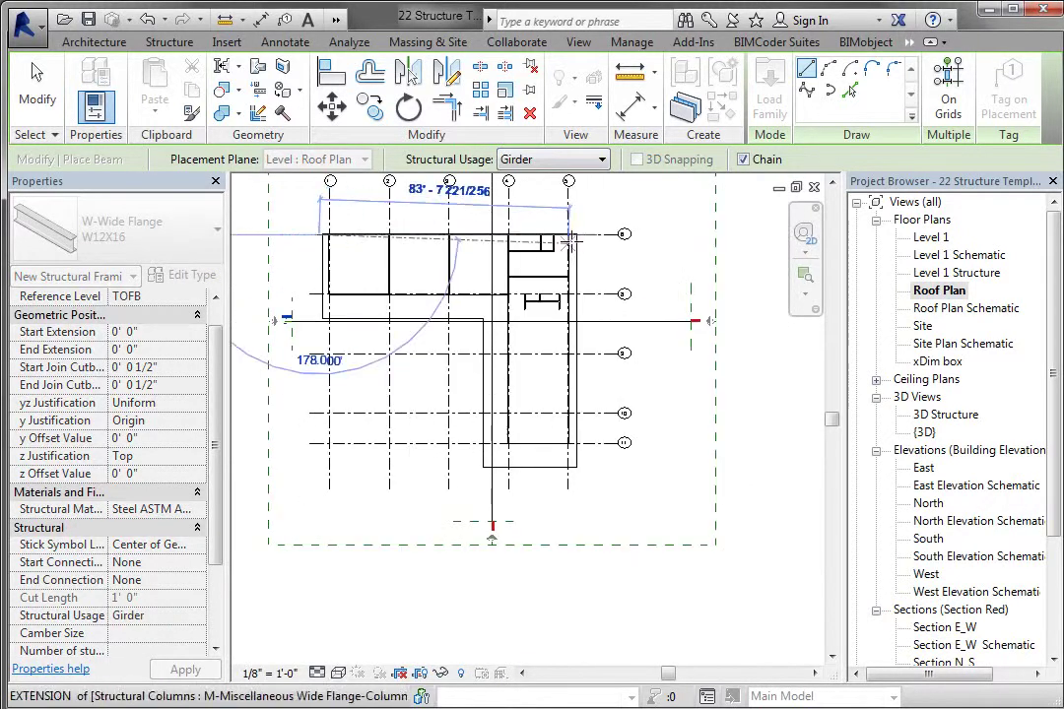
scroll(558, 233, "up", 4)
scroll(558, 233, "up", 3)
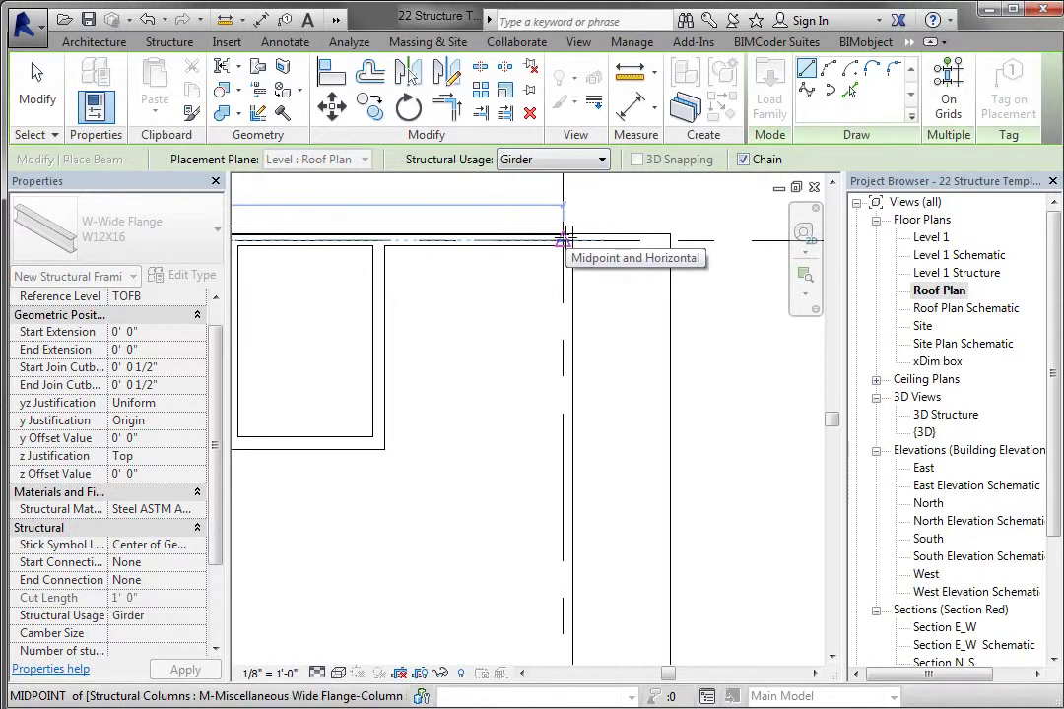
scroll(563, 240, "down", 5)
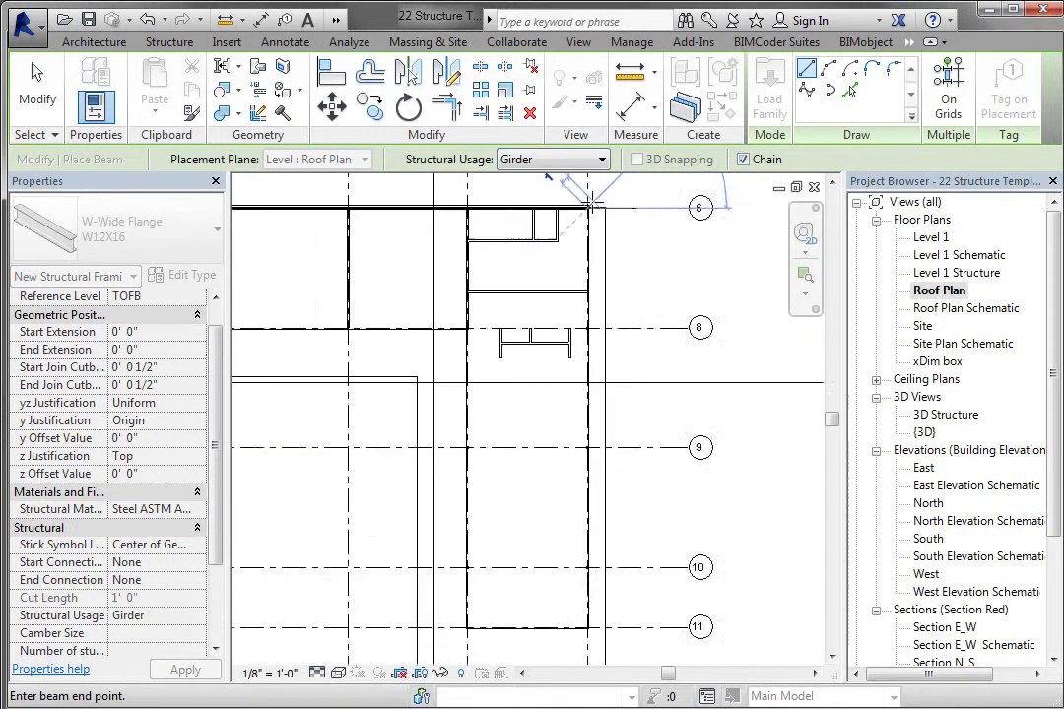
scroll(589, 532, "up", 5)
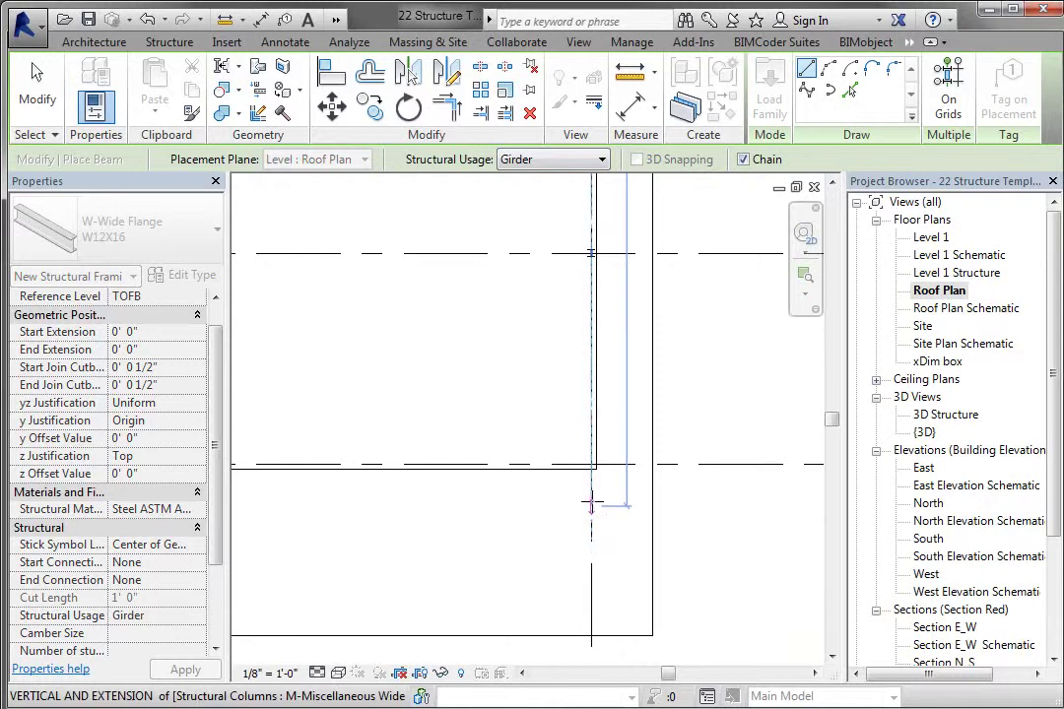
scroll(591, 504, "down", 2)
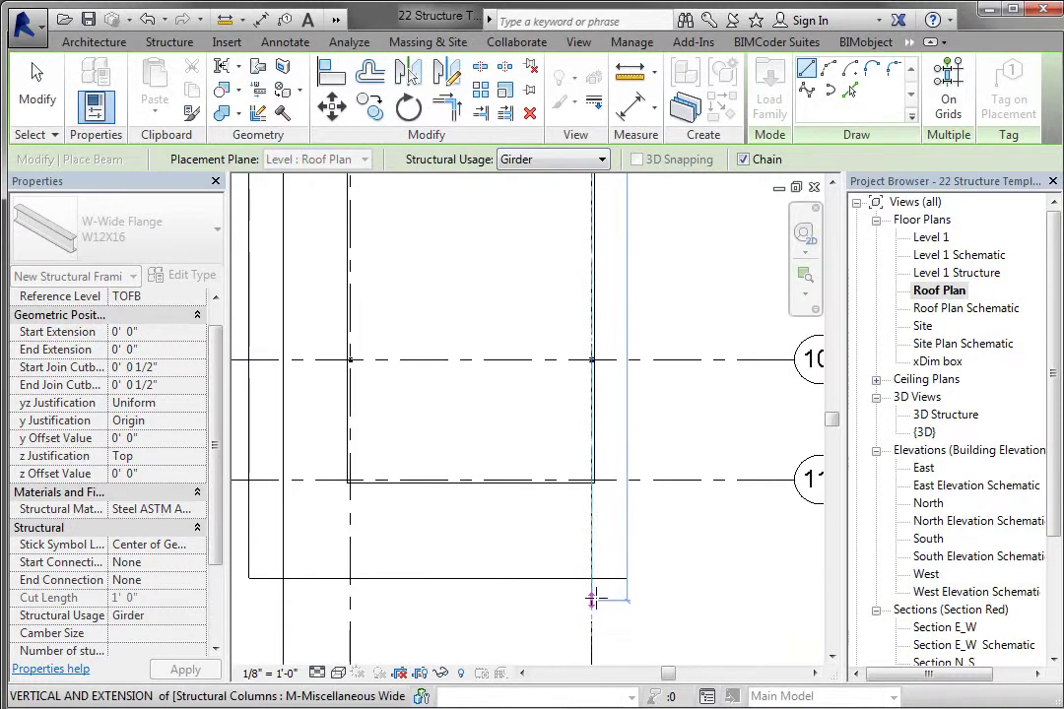
scroll(590, 599, "down", 3)
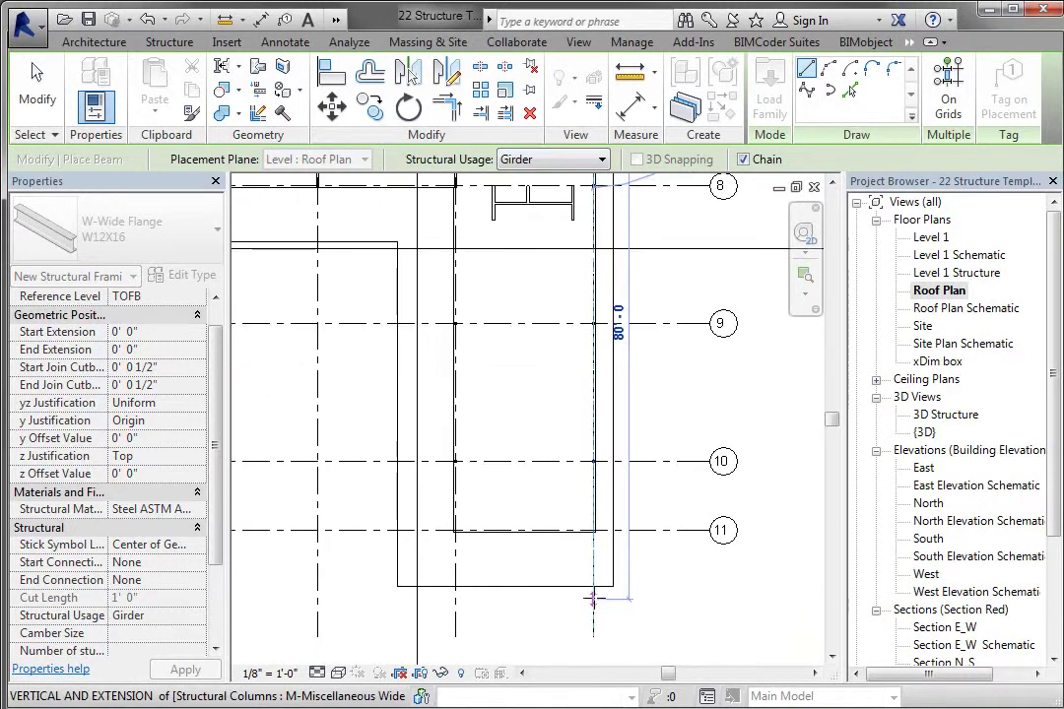
scroll(592, 599, "up", 1)
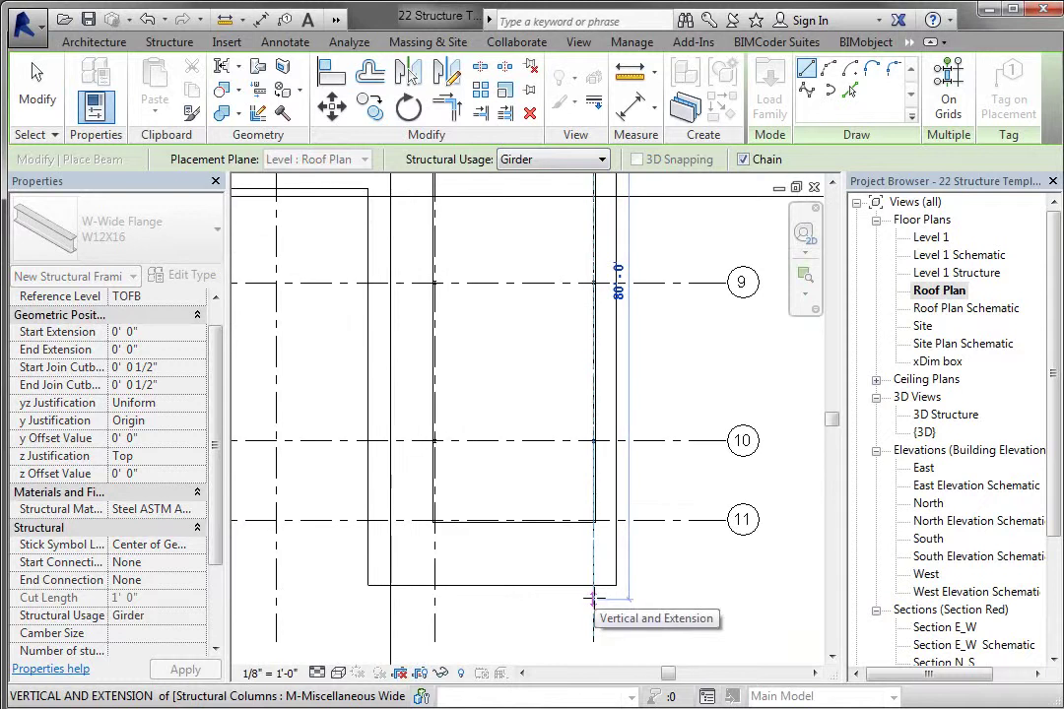
left_click(592, 599)
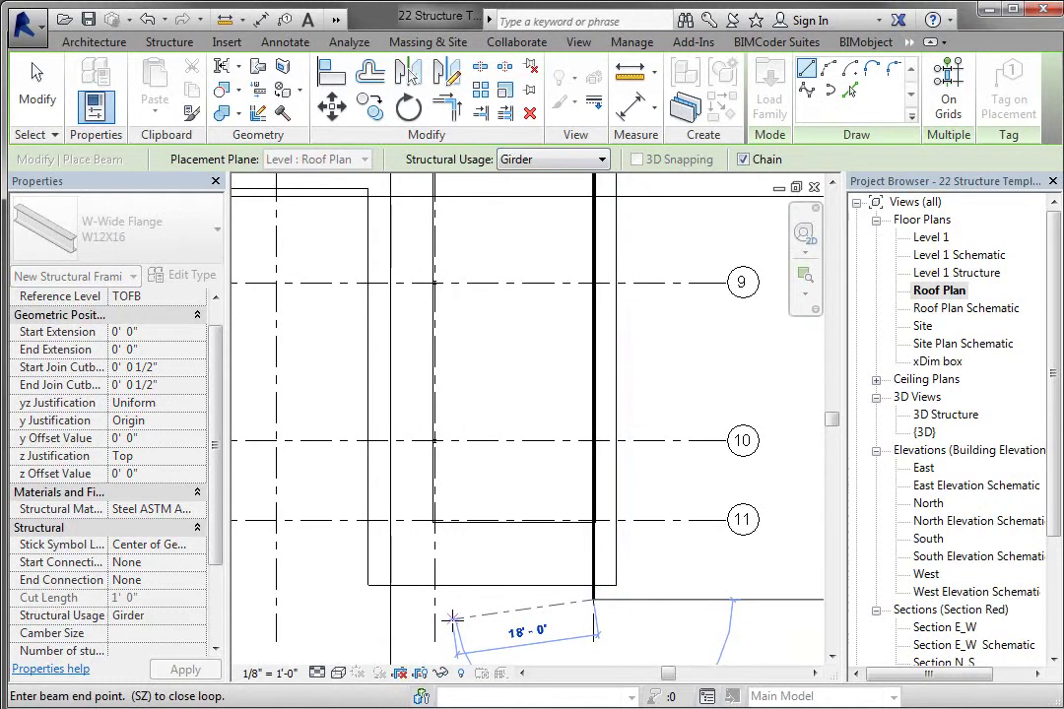
key("Escape")
Step: Place a second vertical beam from the column near grid 6 down to the bottom column
scroll(453, 617, "down", 2)
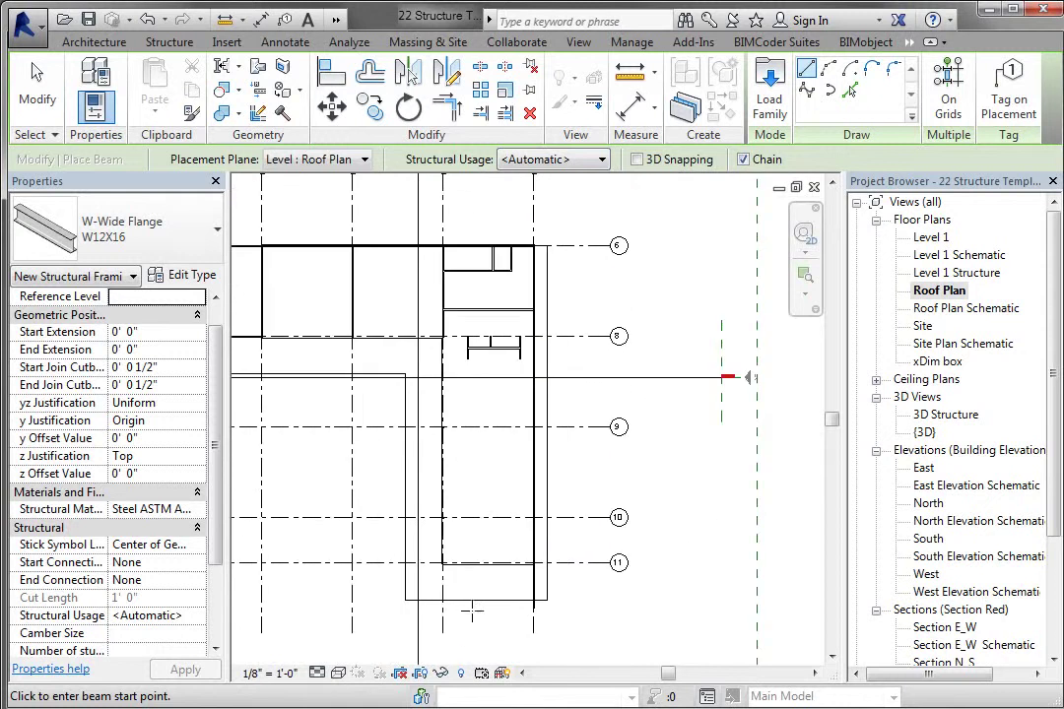
scroll(421, 258, "up", 5)
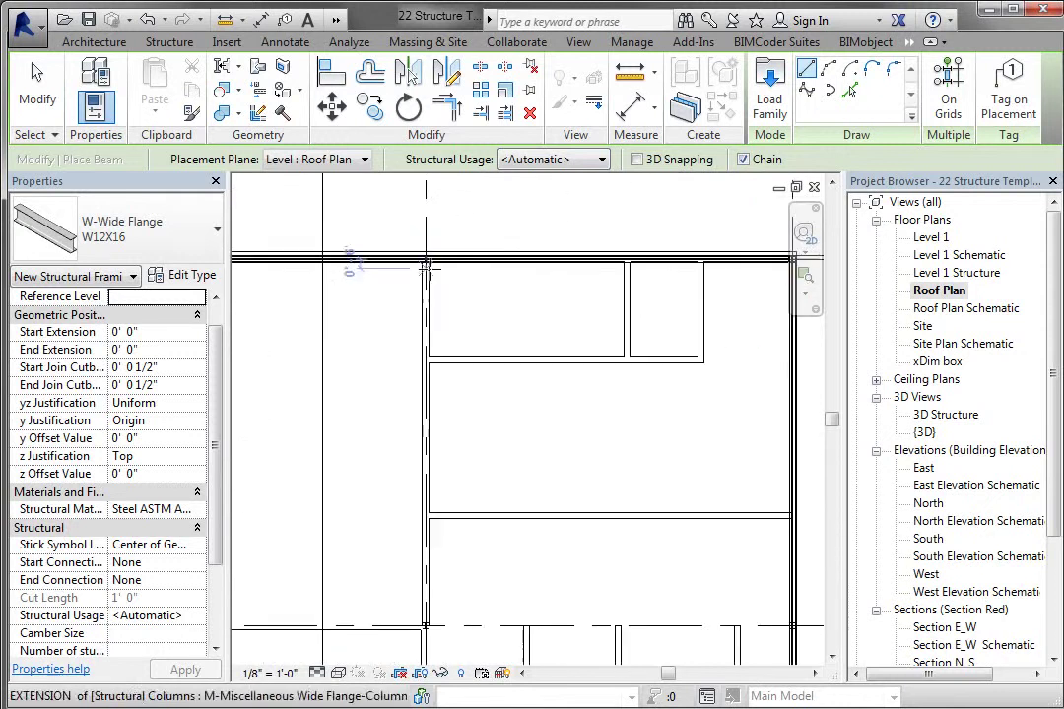
scroll(423, 258, "up", 2)
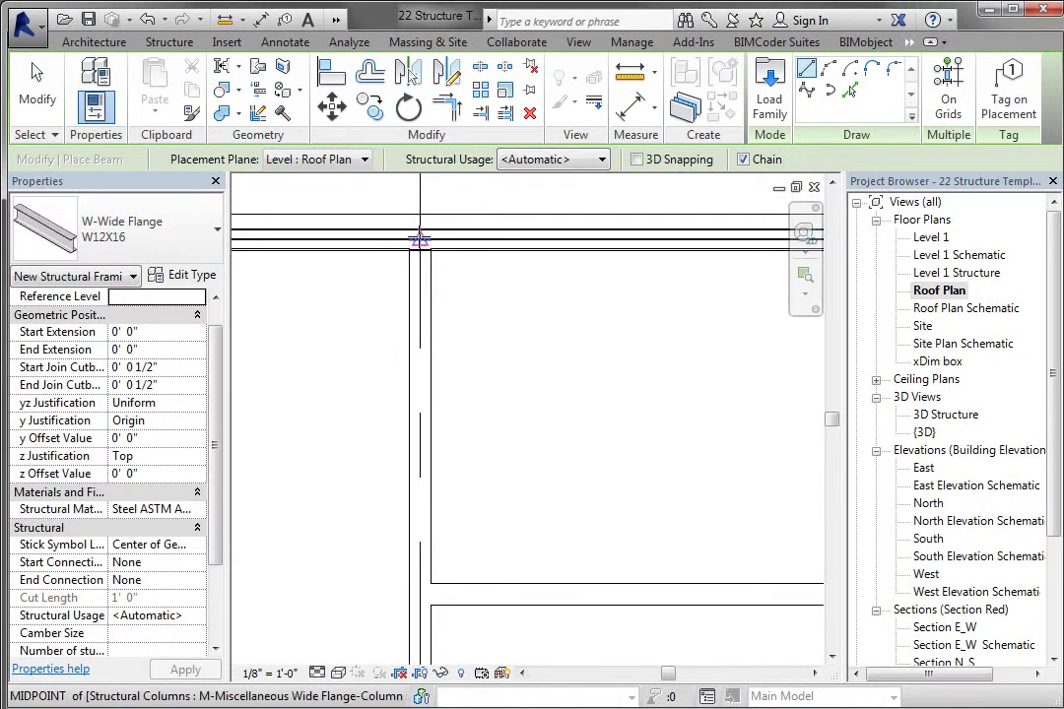
left_click(420, 240)
scroll(423, 242, "down", 4)
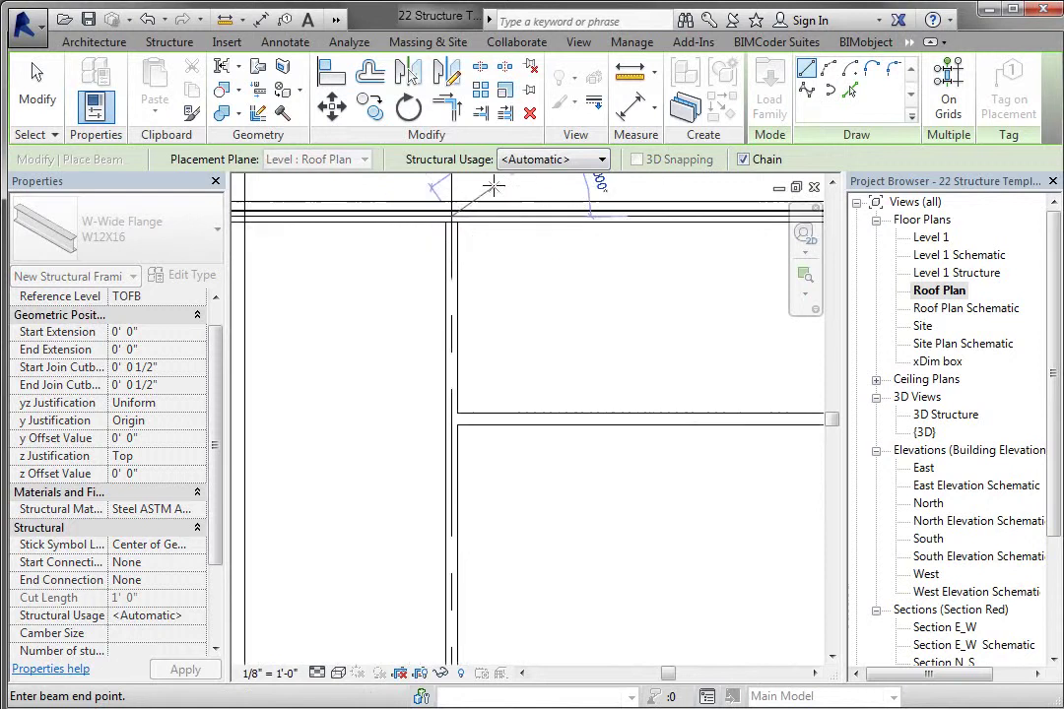
scroll(489, 187, "down", 2)
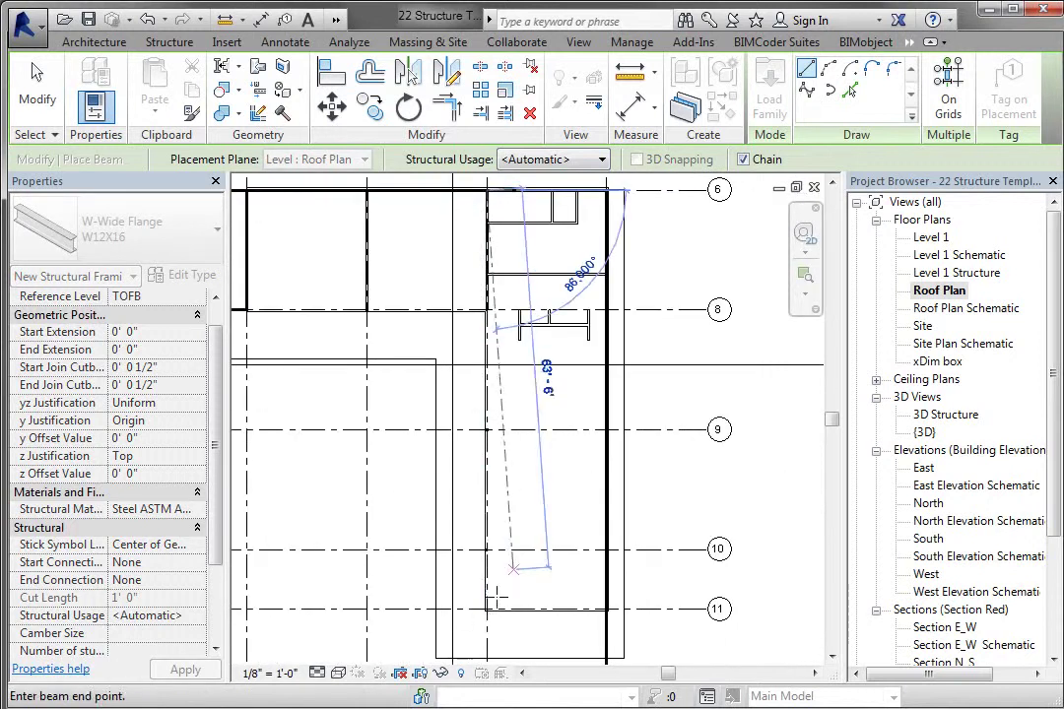
middle_click_drag(495, 585, 473, 400)
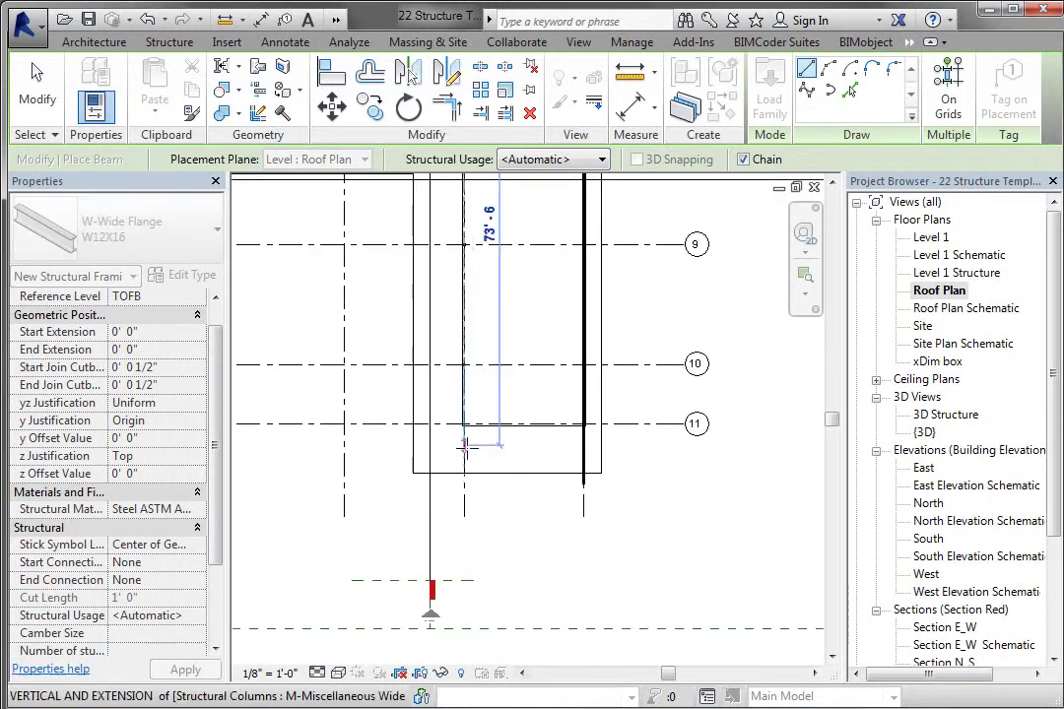
scroll(464, 481, "up", 2)
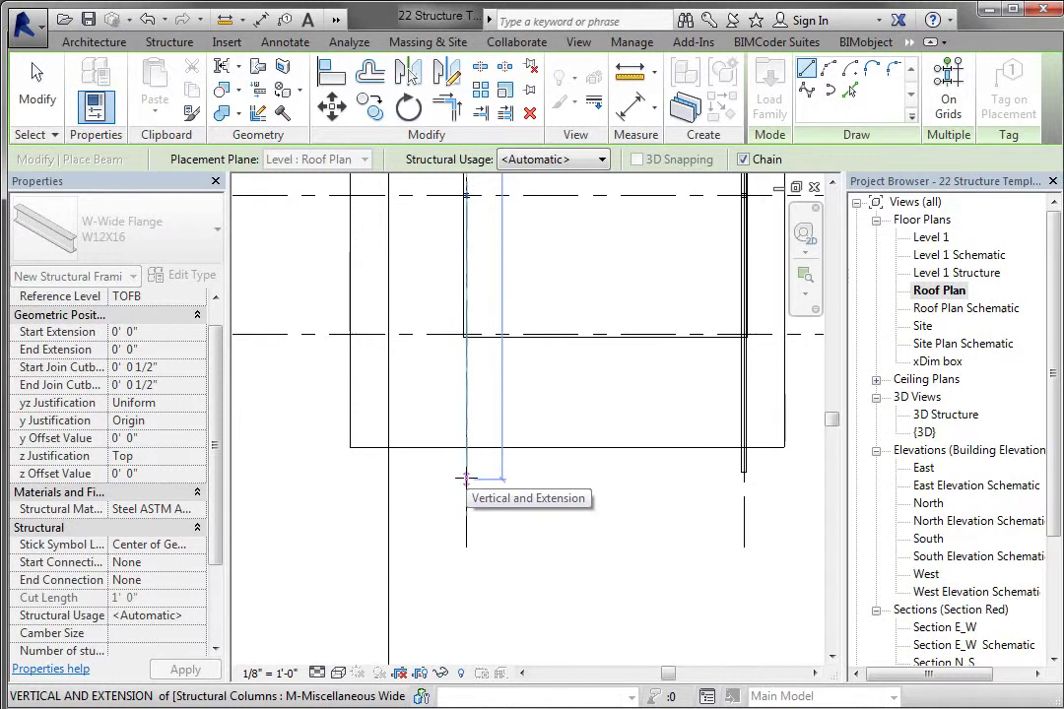
left_click(466, 480)
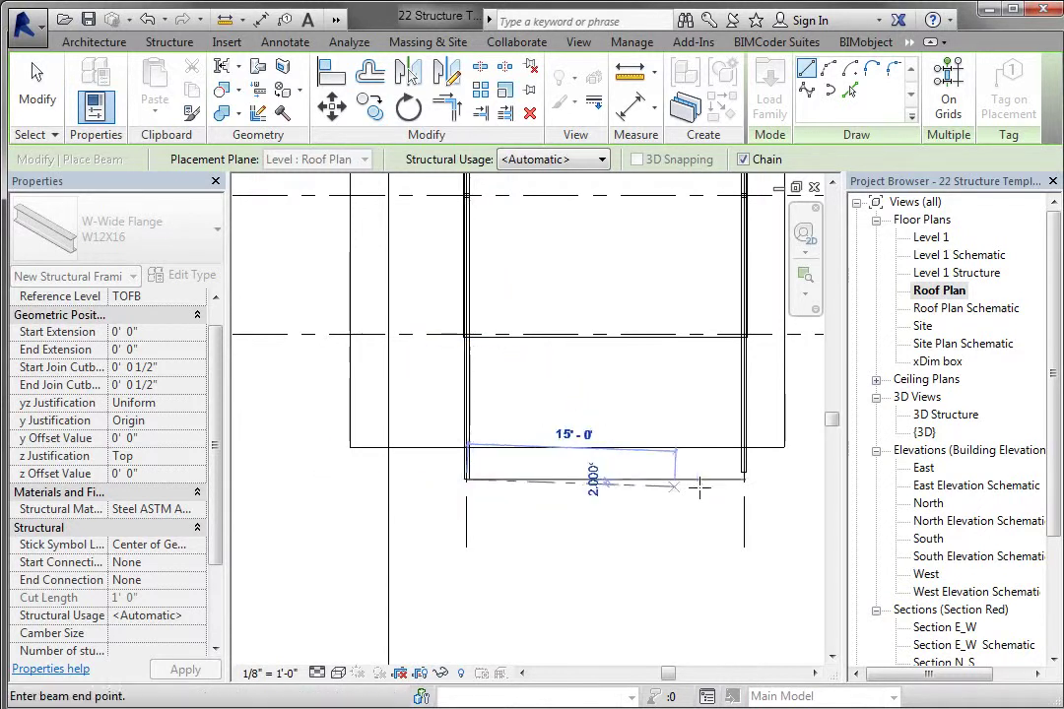
scroll(714, 485, "down", 1)
scroll(520, 532, "down", 2)
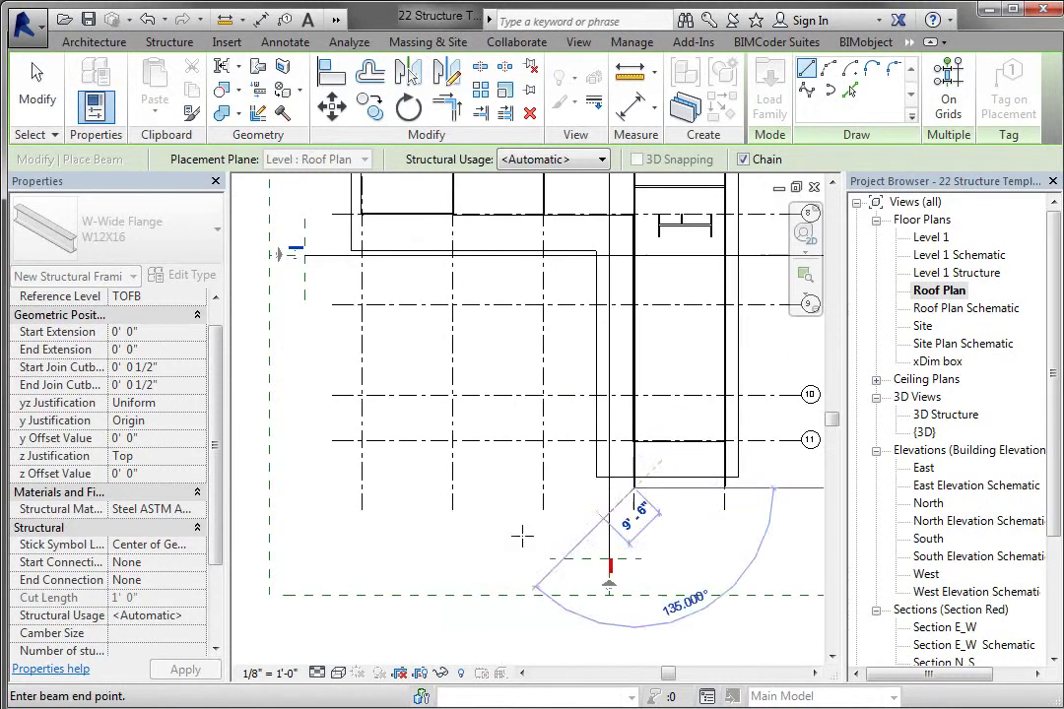
scroll(512, 490, "up", 1)
key("Escape")
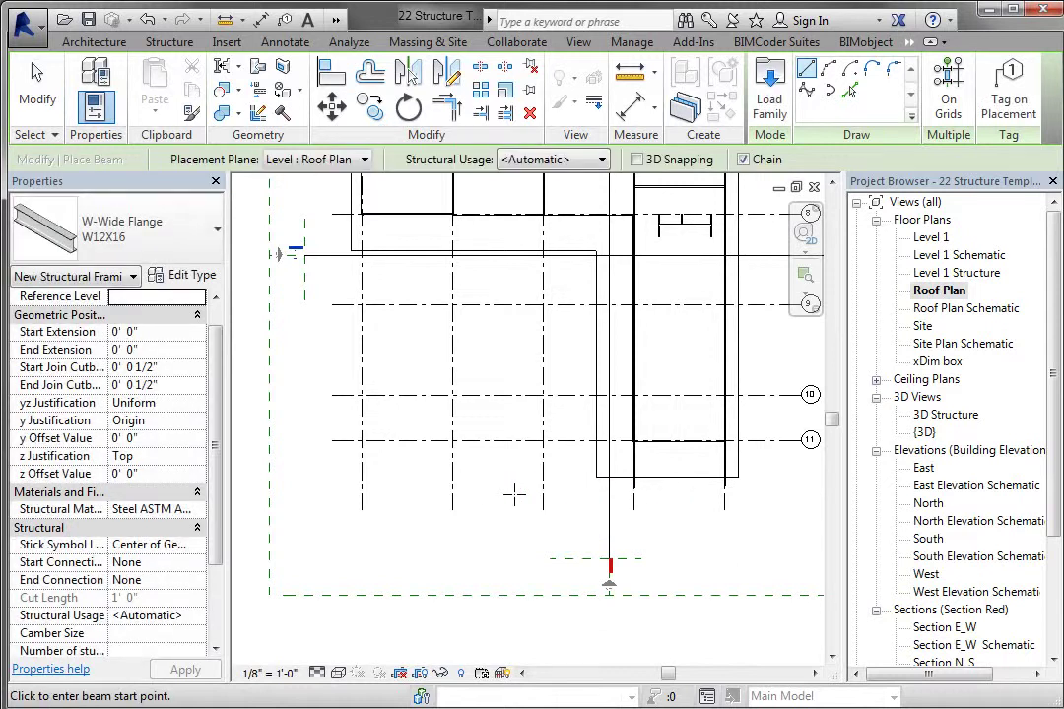
Step: Place a 63'-7 1/4" horizontal beam from the grid intersection to the column
scroll(512, 473, "down", 1)
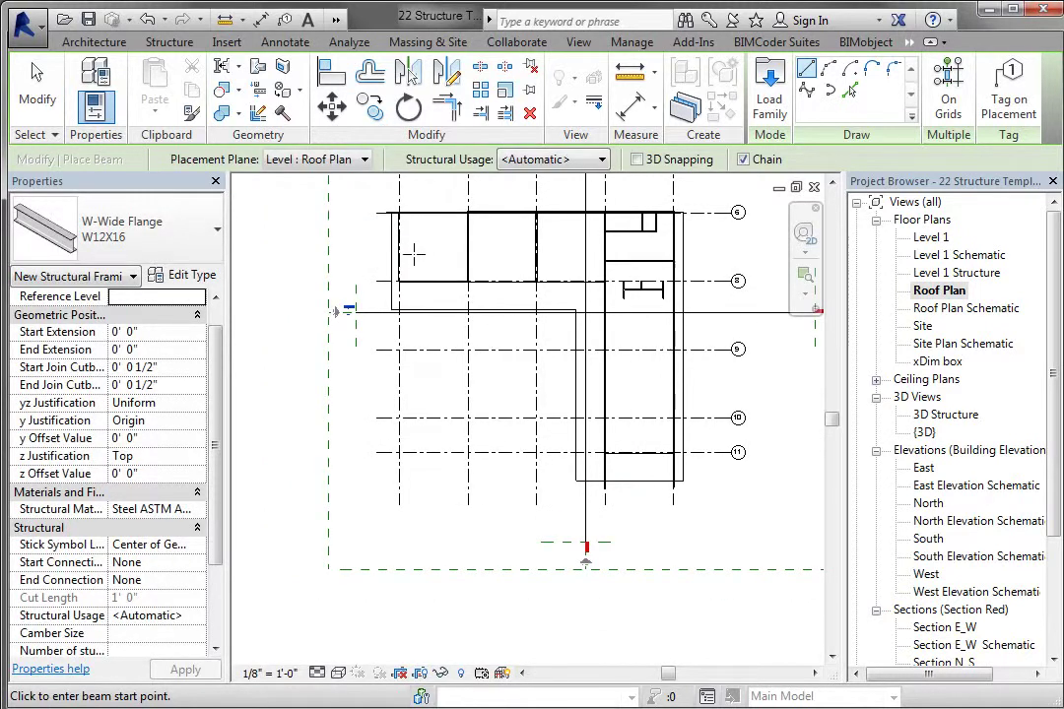
scroll(413, 254, "up", 3)
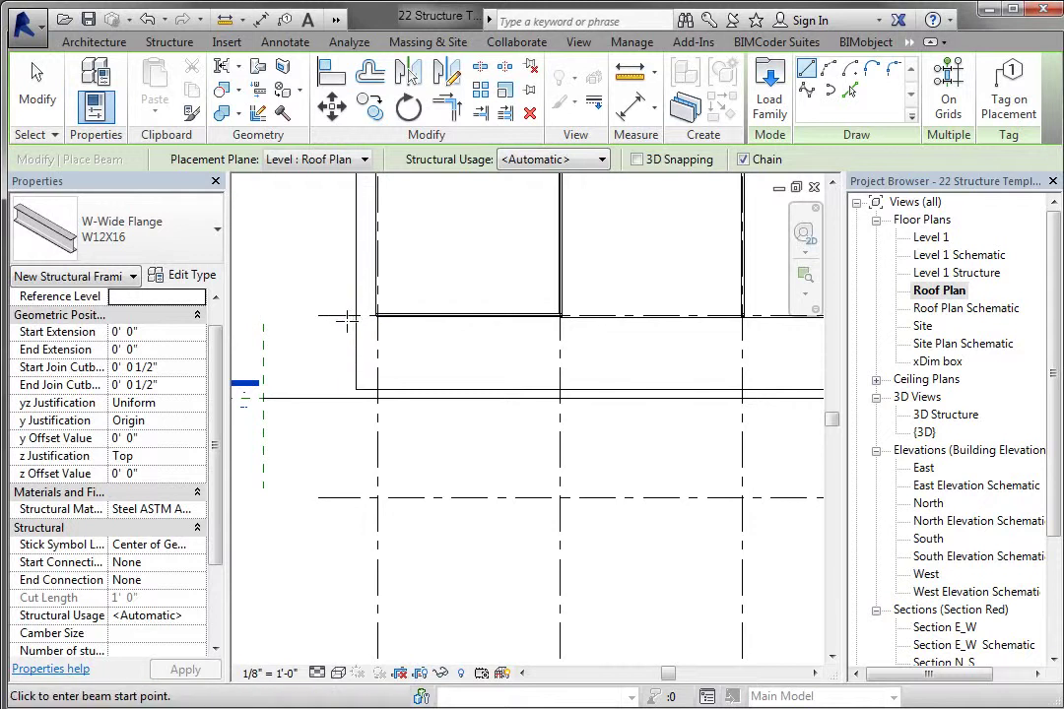
left_click(340, 315)
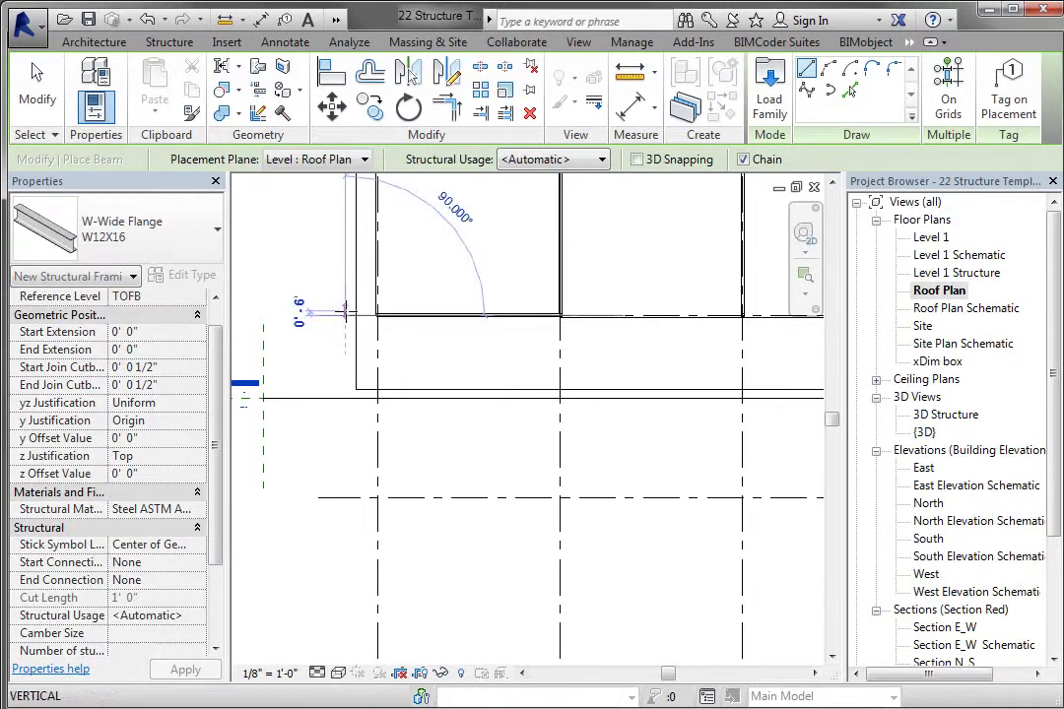
scroll(303, 300, "down", 3)
scroll(601, 305, "up", 4)
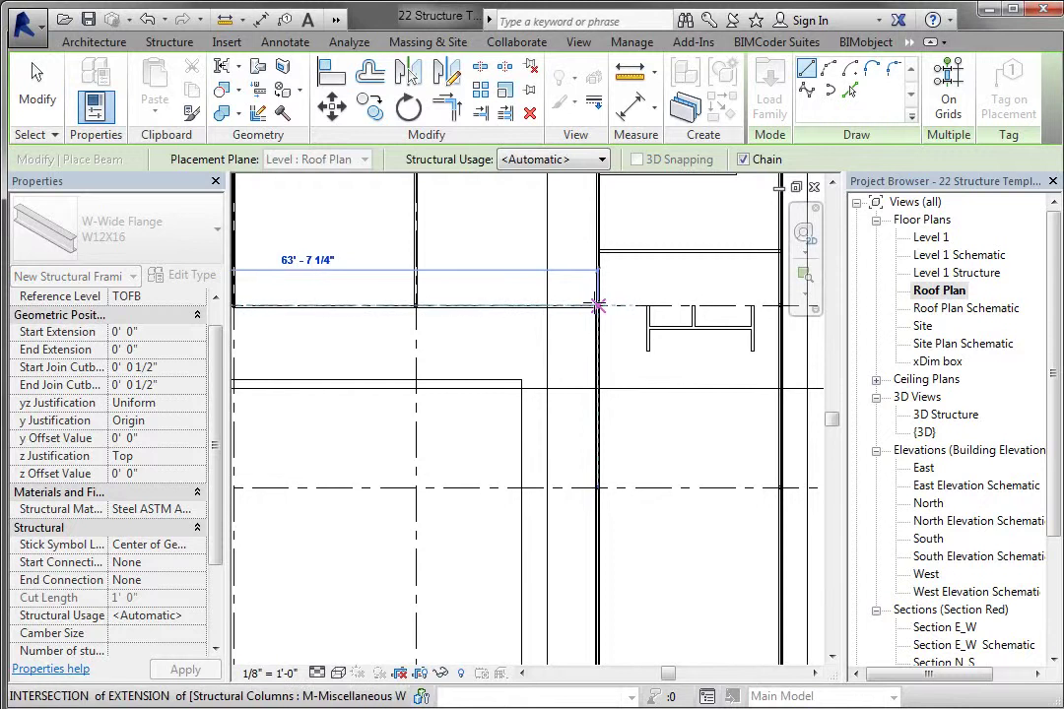
left_click(596, 305)
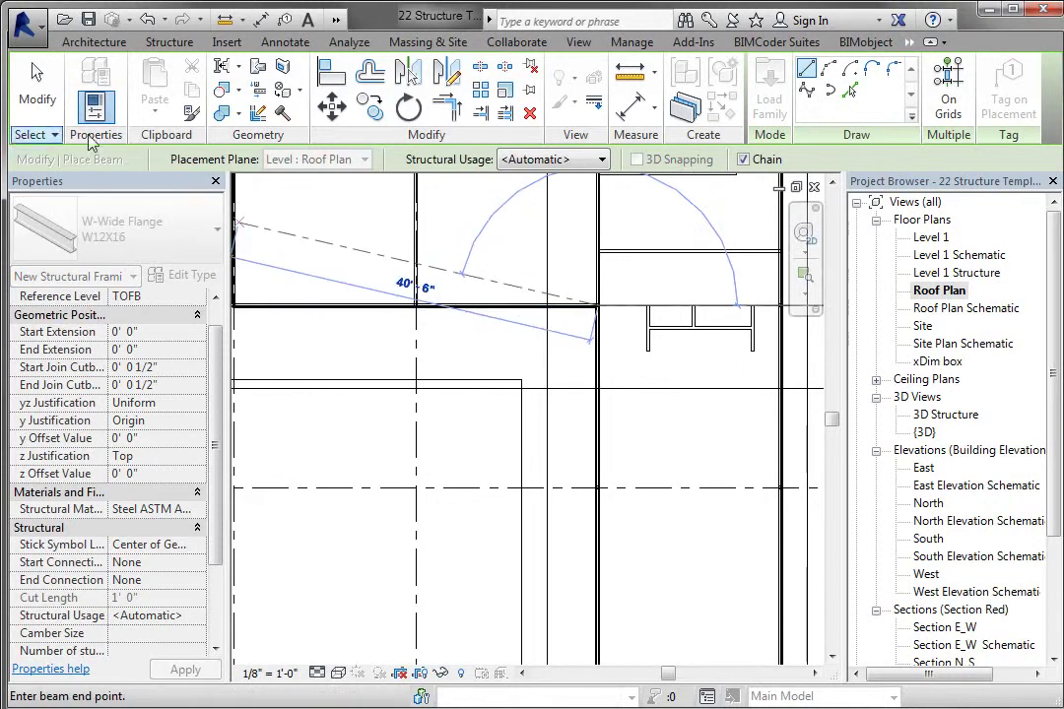
key("Escape")
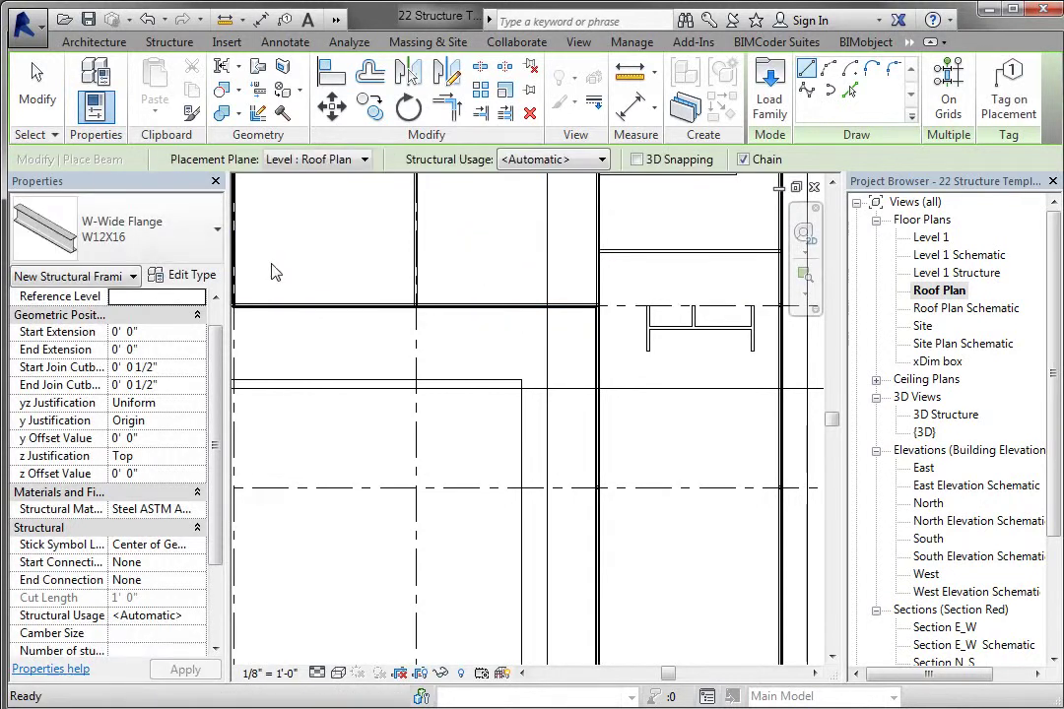
Step: Place one more beam between two columns, then finish beam placement
scroll(274, 268, "down", 5)
scroll(352, 291, "up", 2)
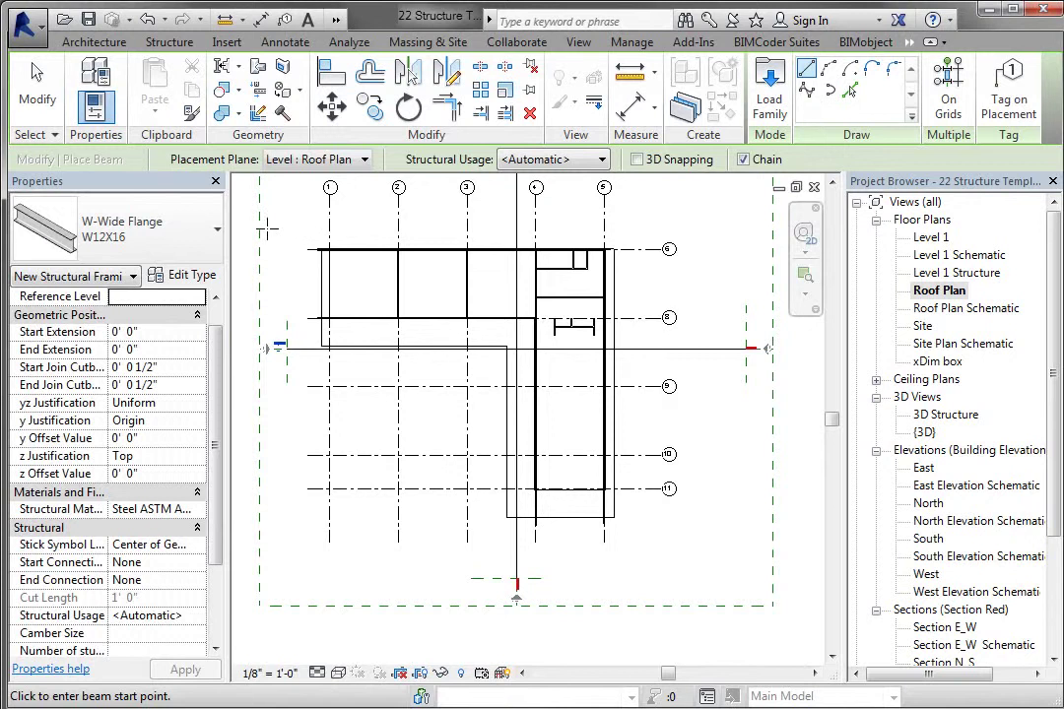
scroll(266, 228, "up", 2)
scroll(578, 289, "up", 2)
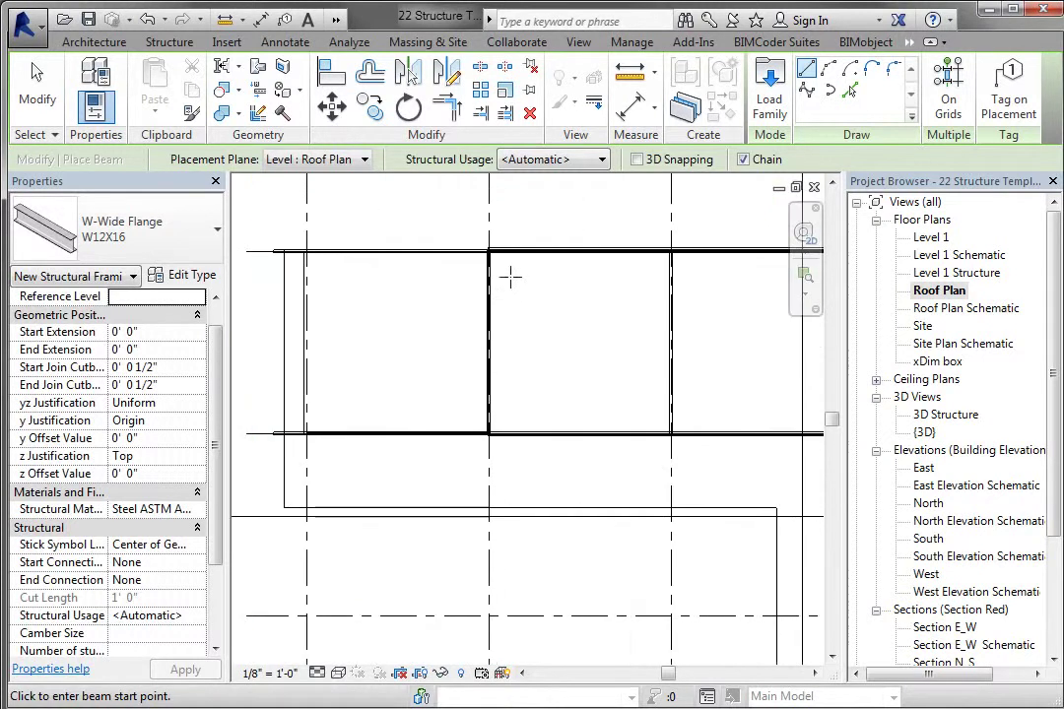
left_click(488, 251)
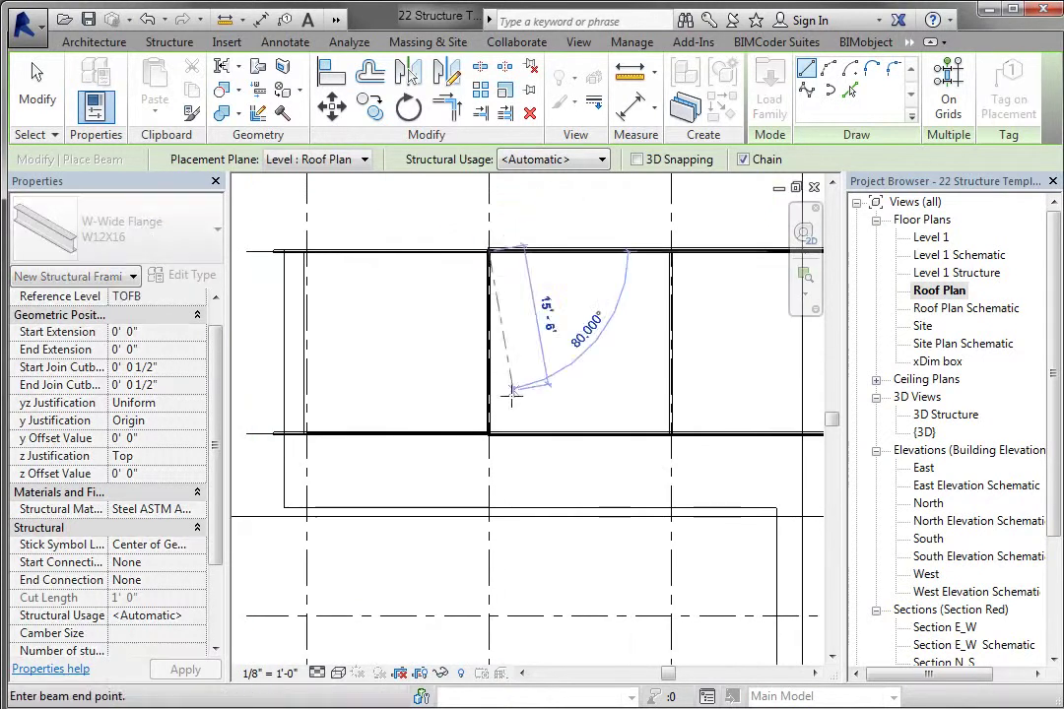
left_click(488, 434)
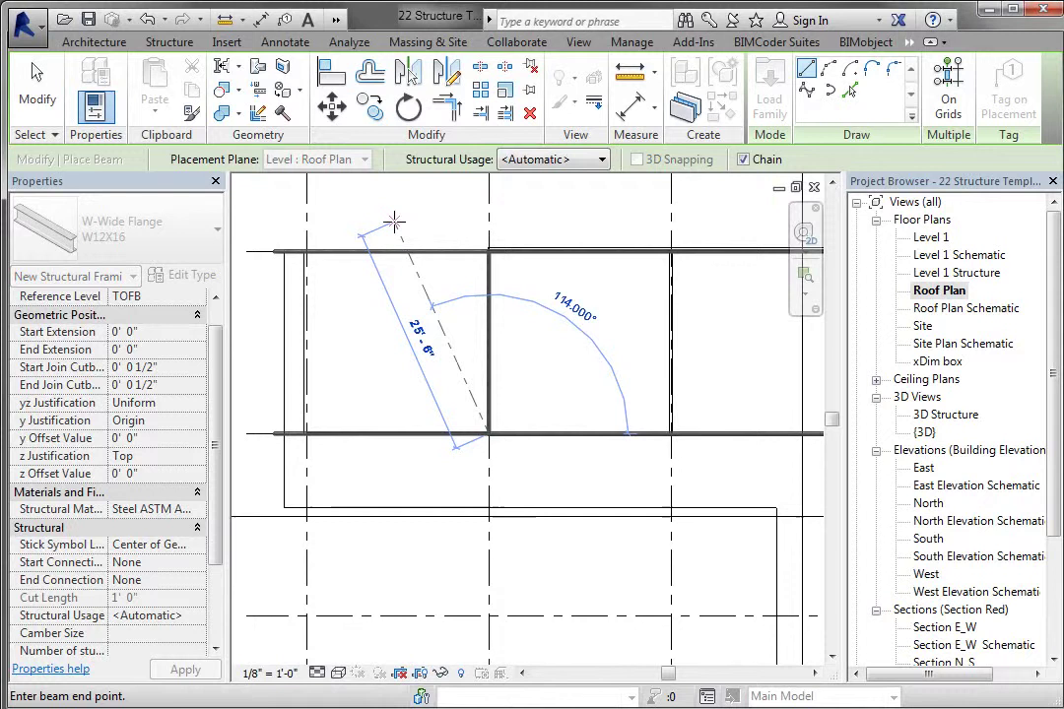
left_click(36, 95)
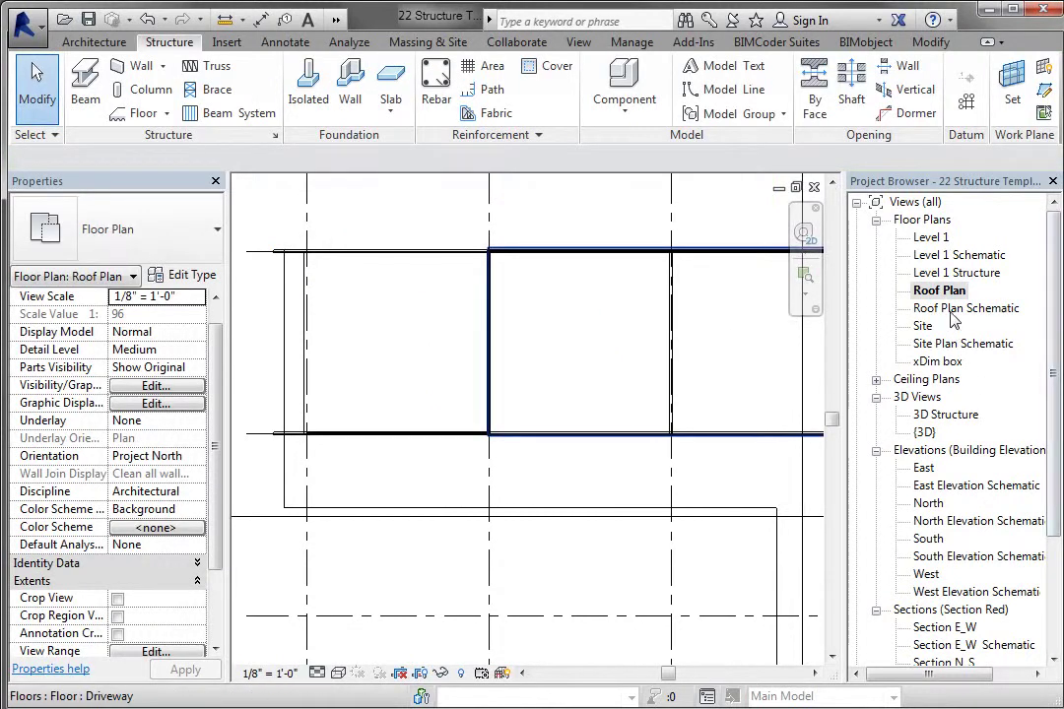
Step: Open the 3D Structure view and zoom out to see the L-shaped beam framing
double_click(943, 415)
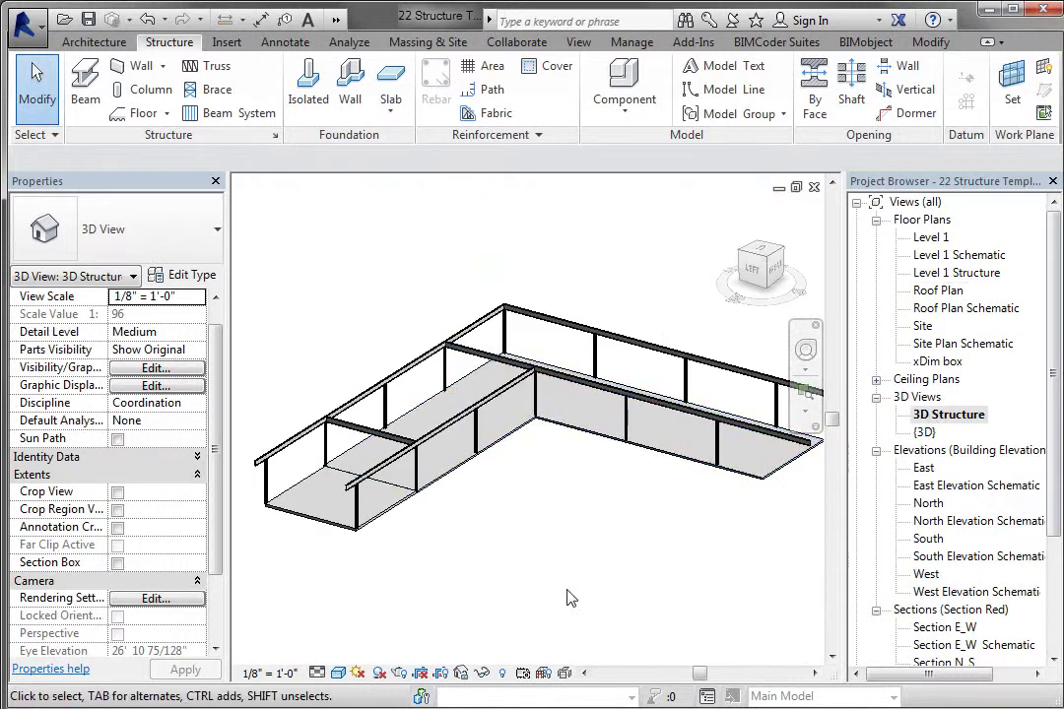
scroll(246, 273, "down", 2)
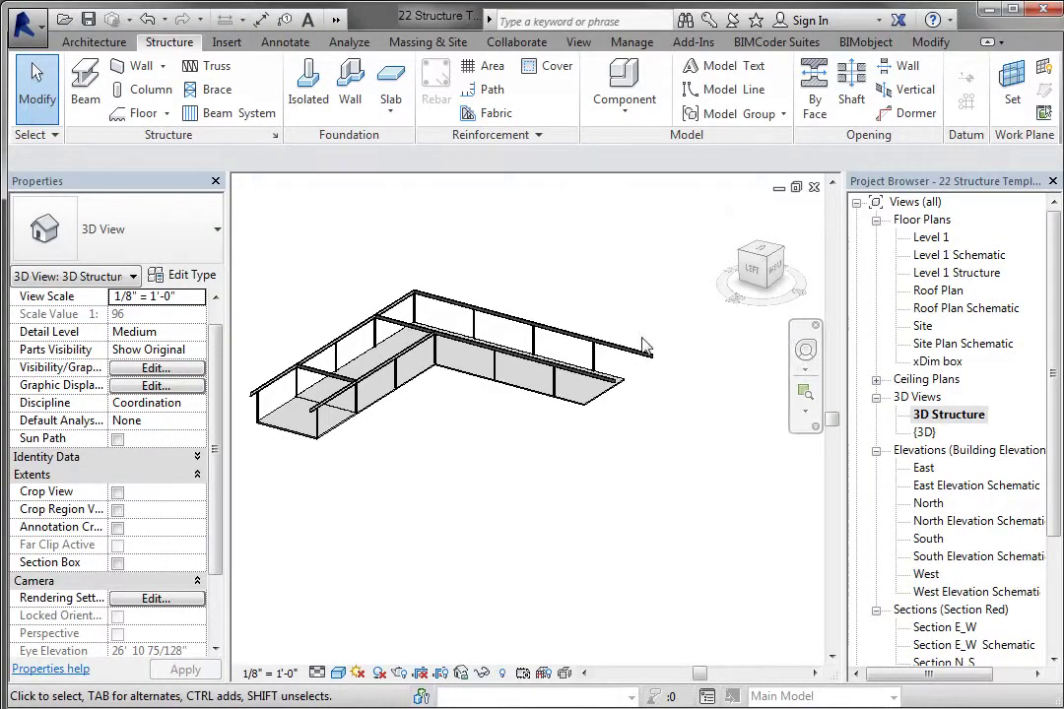
Step: Review 22_plan diagrams.jpg in the Images folder, then minimize it to return to Revit
scroll(641, 349, "up", 3)
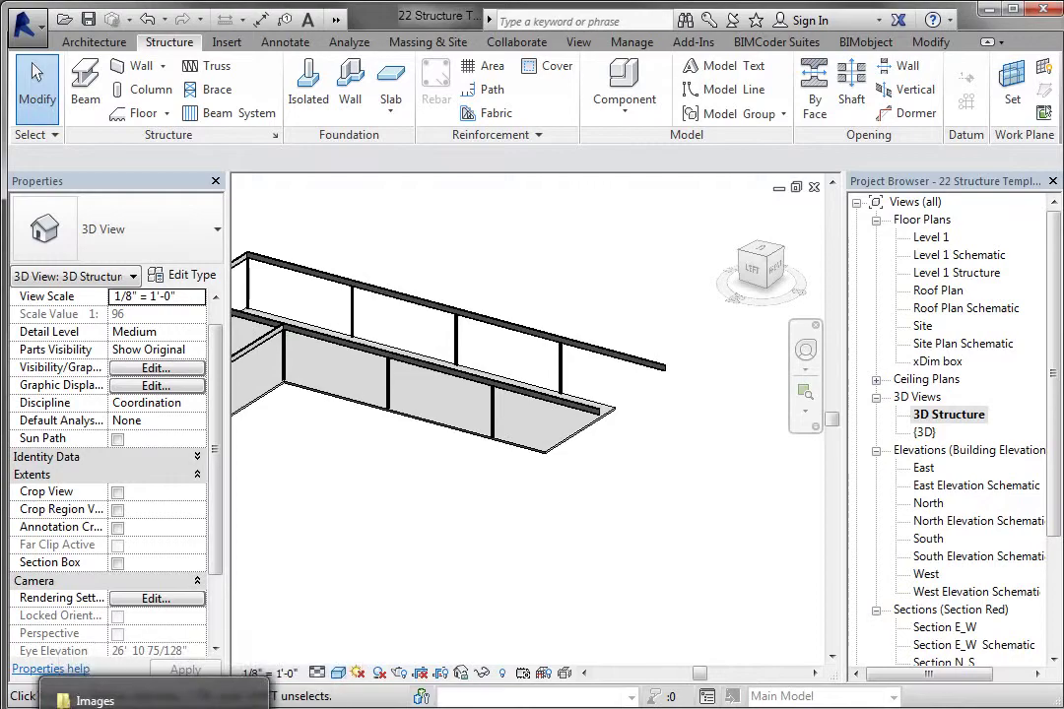
left_click(69, 700)
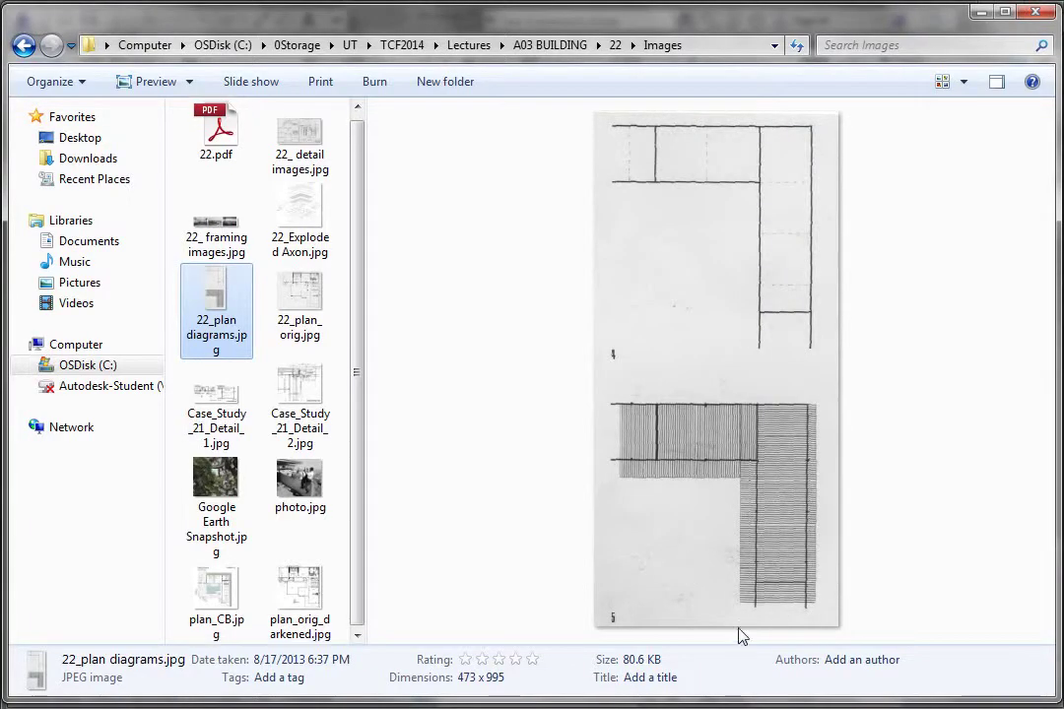
left_click(978, 12)
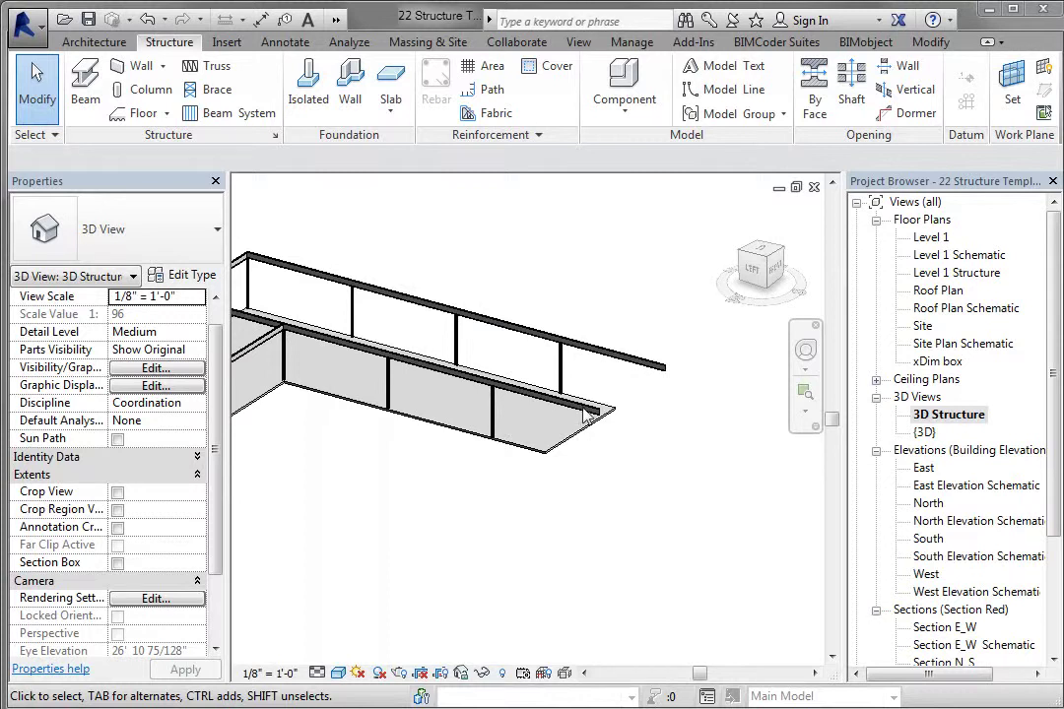
Step: Reopen the Roof Plan view
double_click(939, 293)
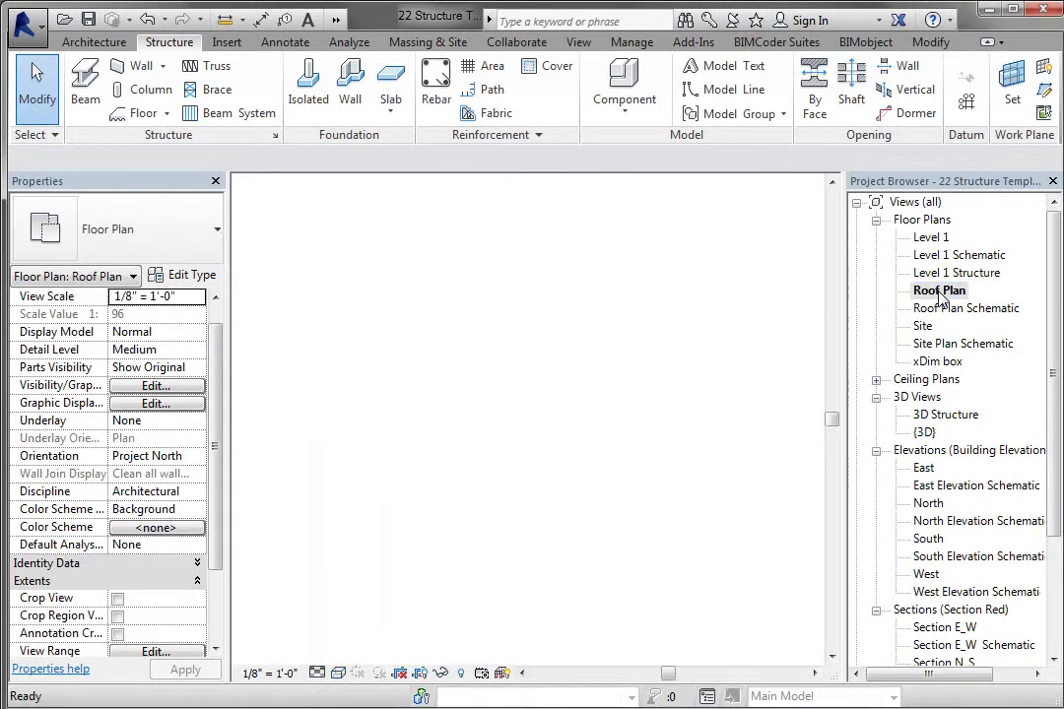
scroll(333, 227, "down", 3)
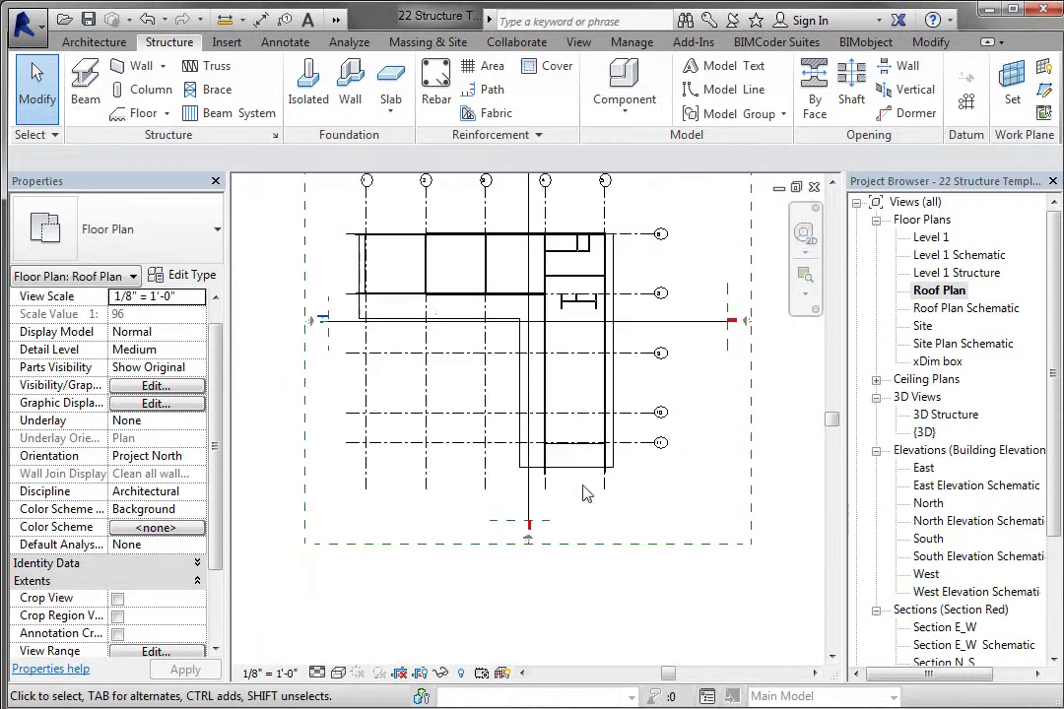
scroll(591, 483, "up", 5)
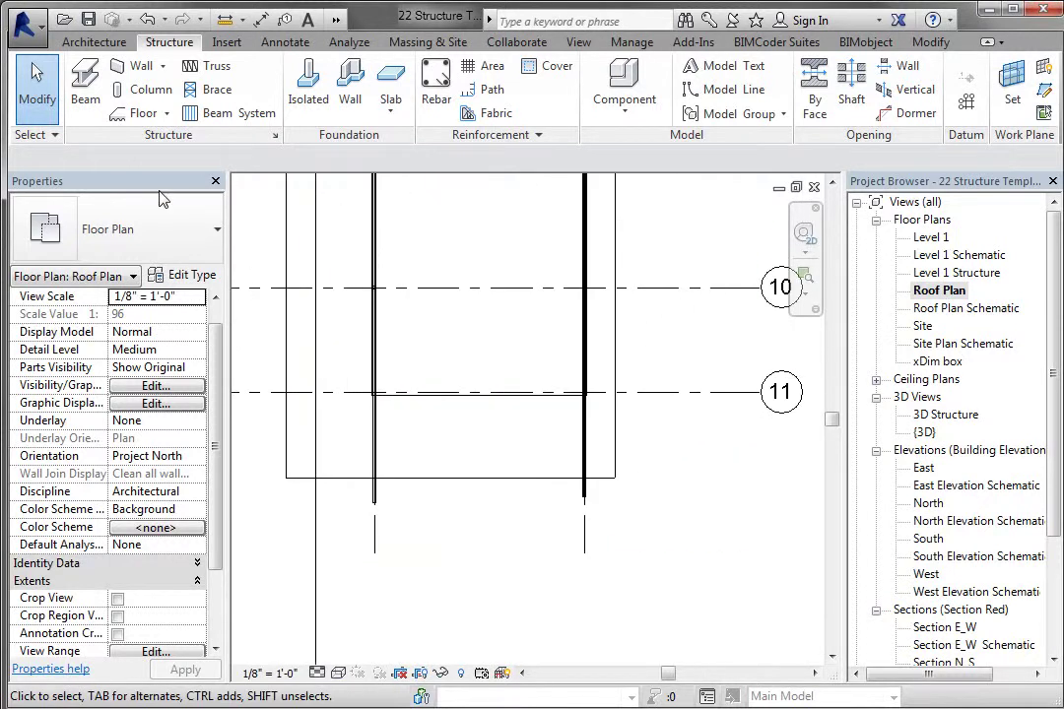
Step: Place W12X16 beams between the left and right columns along grid 11, including a 20'-0" span
left_click(85, 85)
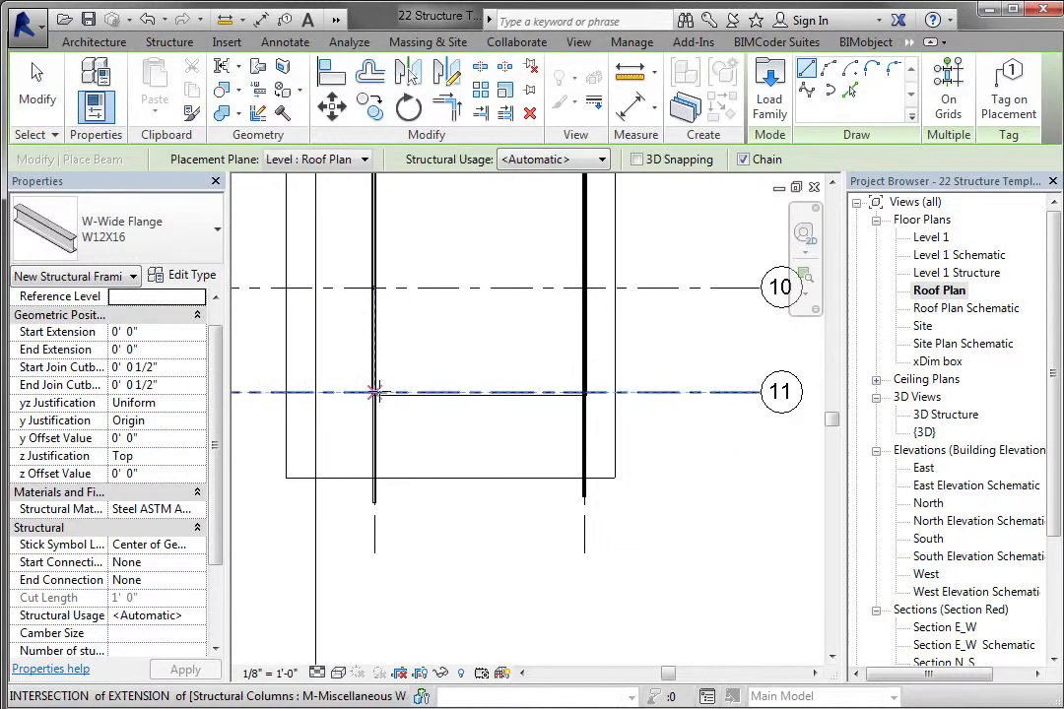
left_click(374, 394)
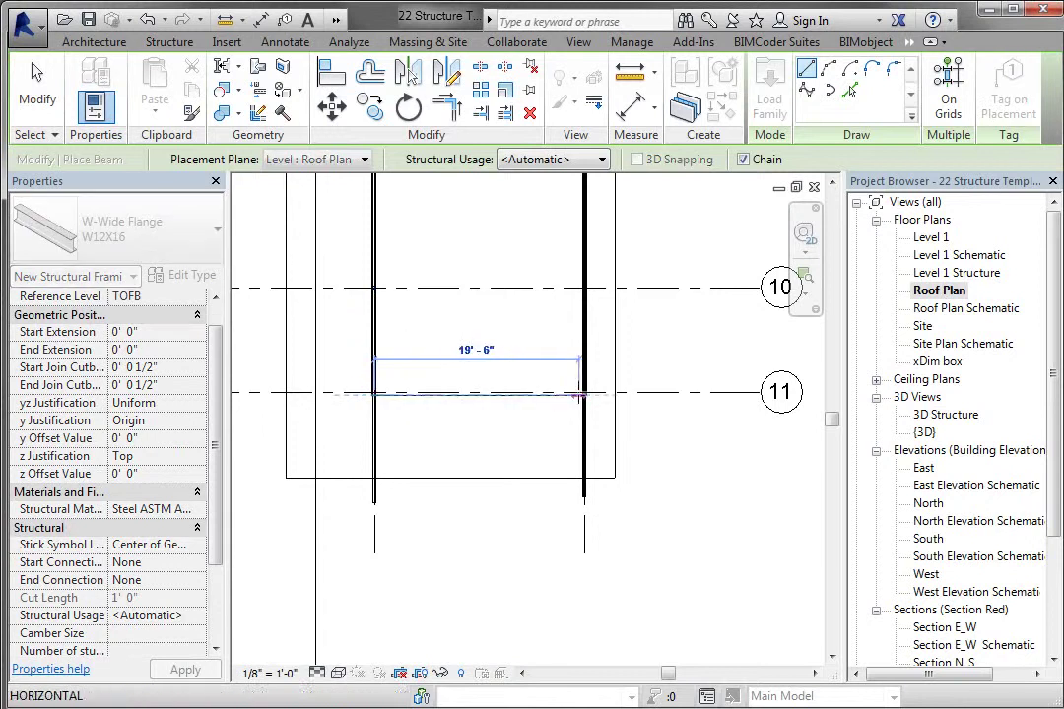
left_click(584, 394)
scroll(391, 398, "up", 5)
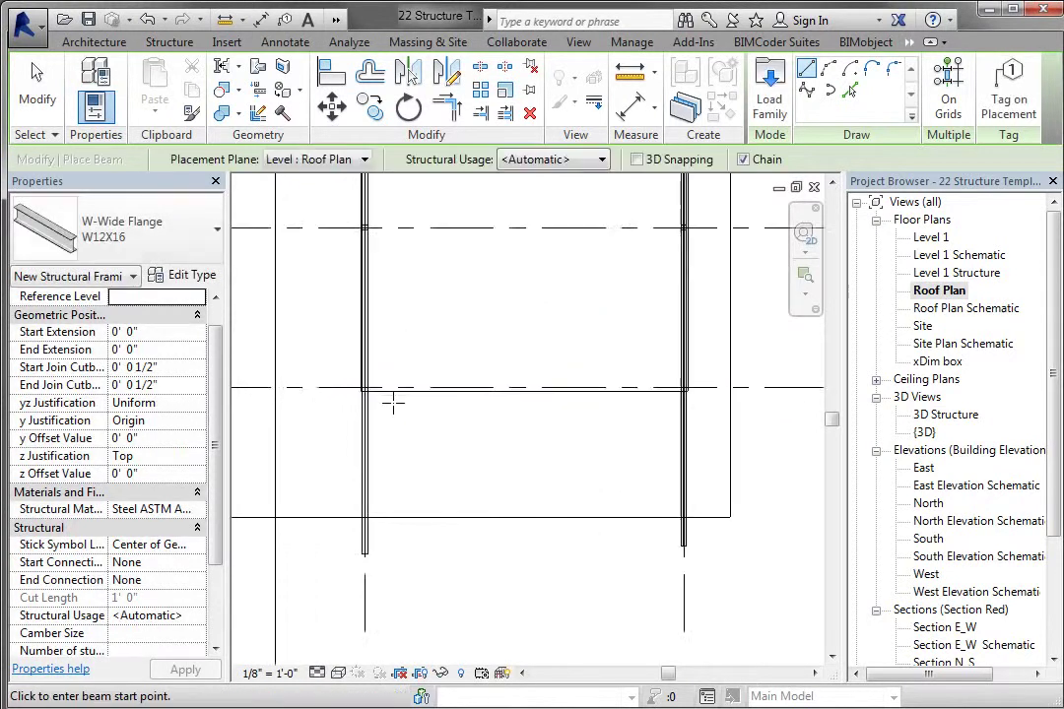
left_click(338, 369)
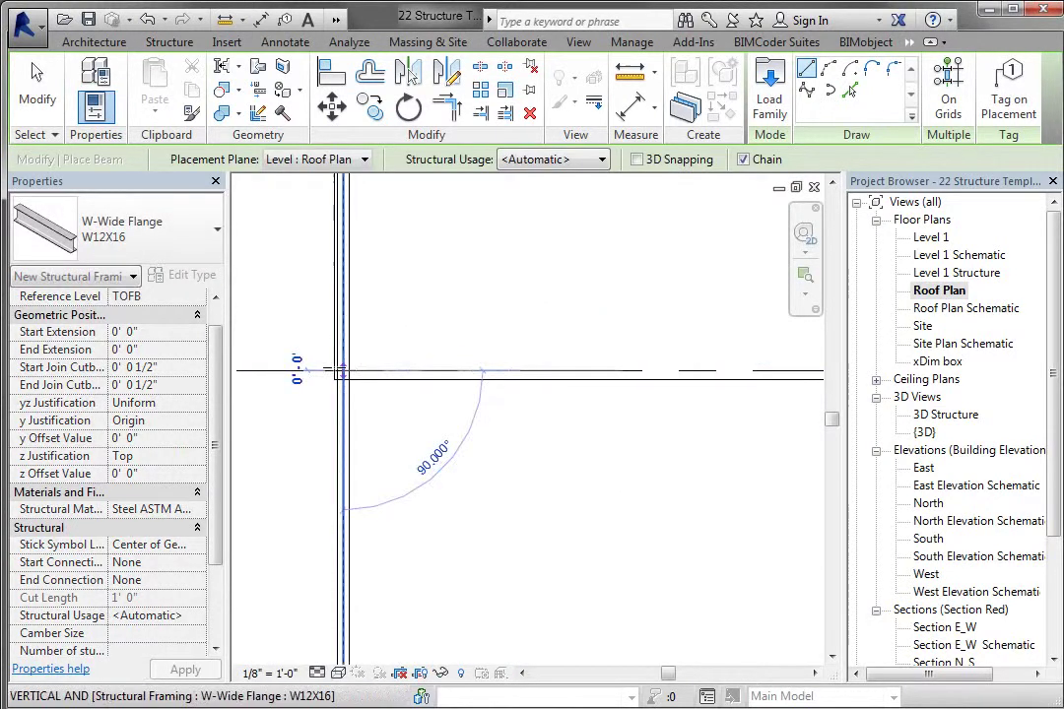
scroll(335, 389, "down", 4)
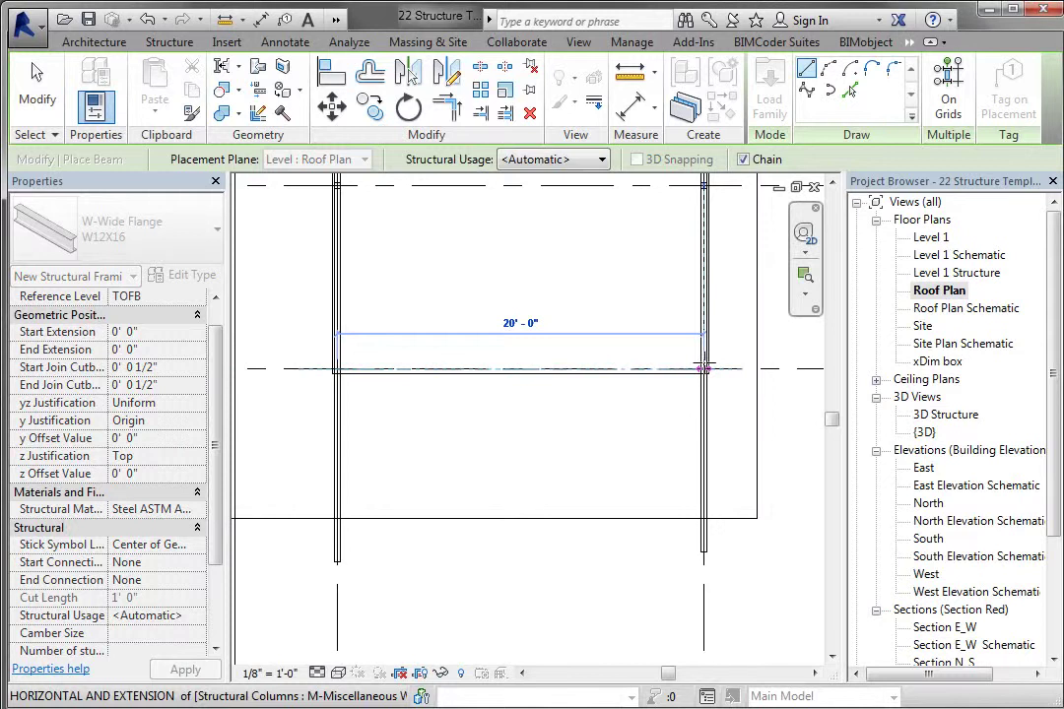
left_click(703, 369)
left_click(38, 88)
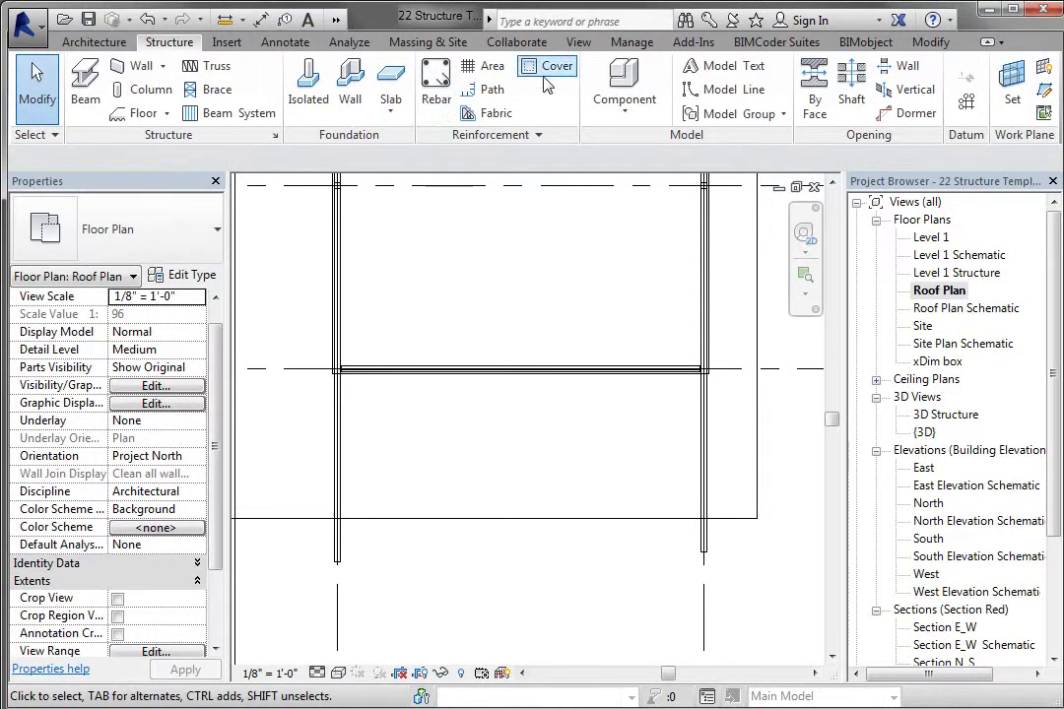
Step: Open 3D Structure and orbit to look down on the L-shaped framing with its new cross beam
double_click(938, 416)
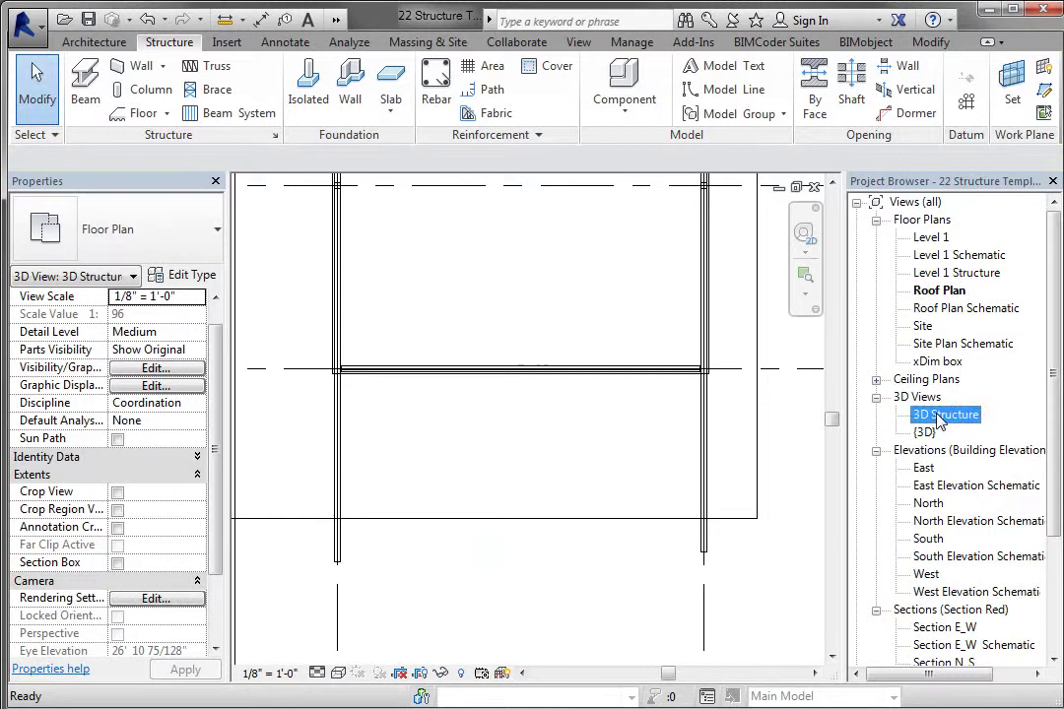
scroll(684, 347, "down", 3)
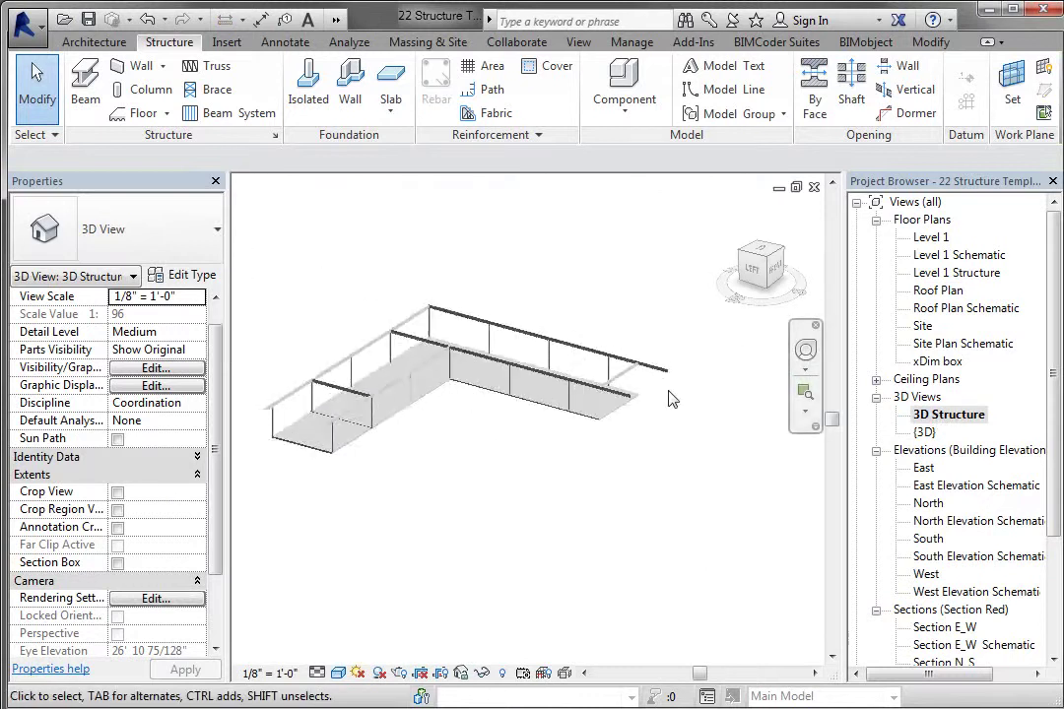
middle_click_drag(469, 520, 377, 351, "shift")
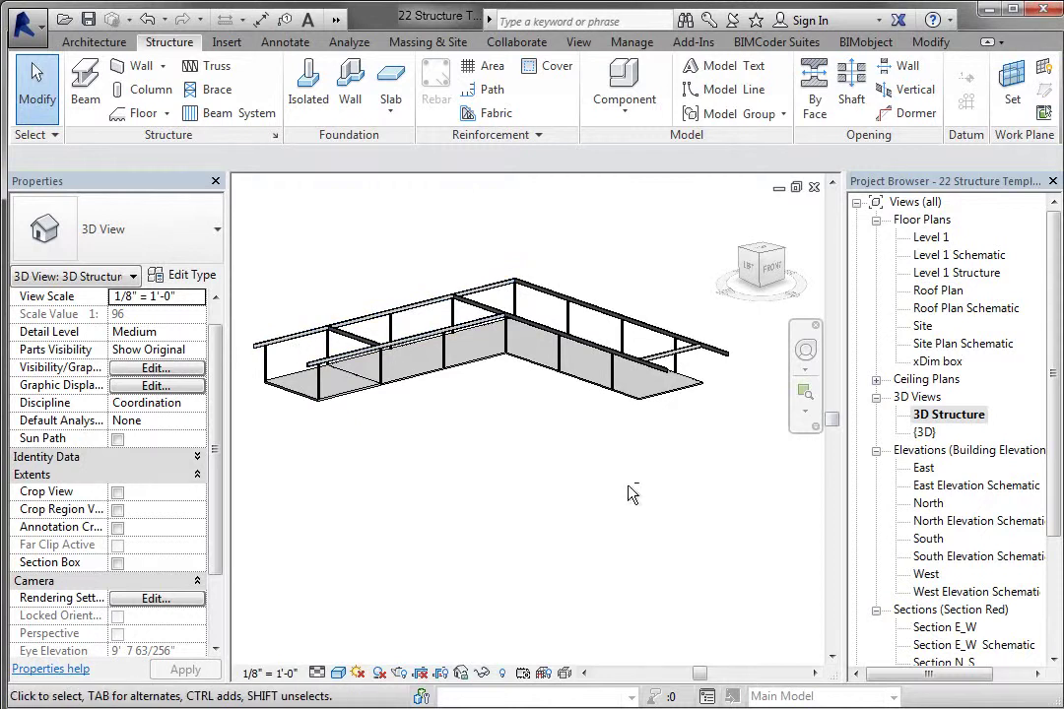
middle_click_drag(630, 492, 695, 622, "shift")
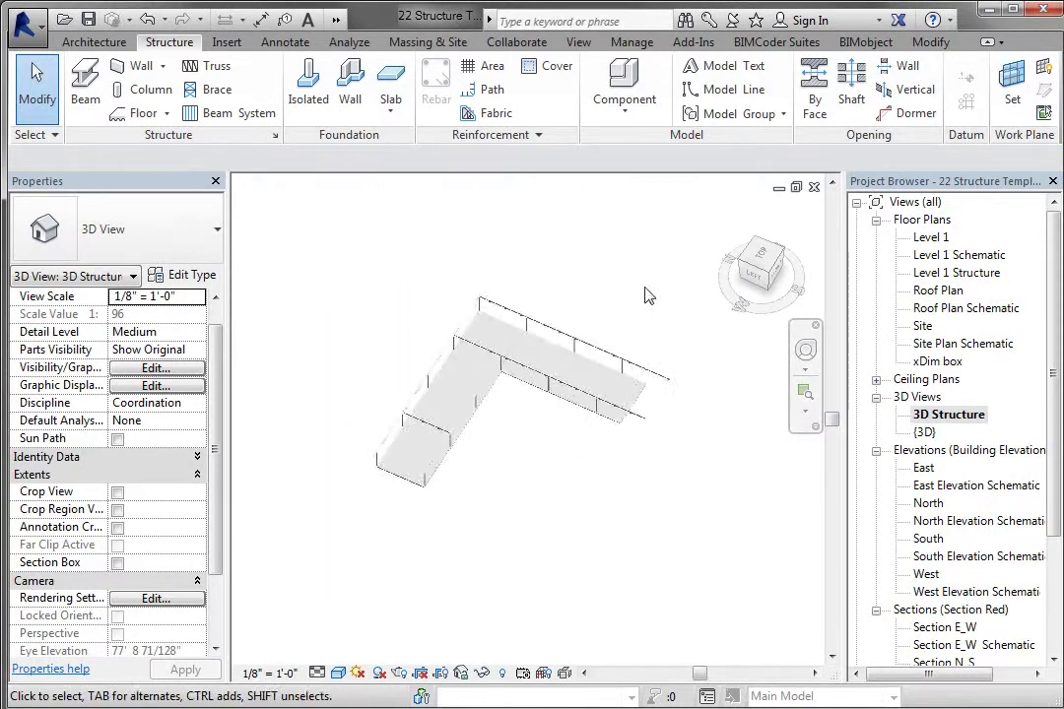
middle_click_drag(648, 296, 527, 505, "shift")
scroll(527, 501, "up", 4)
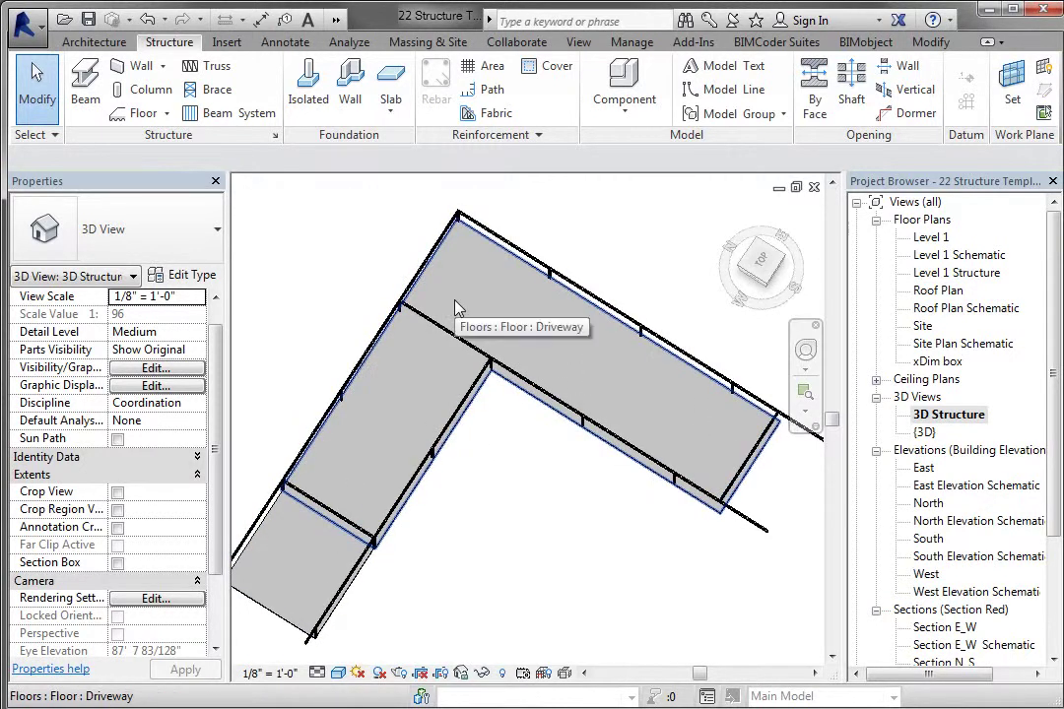
scroll(610, 227, "down", 3)
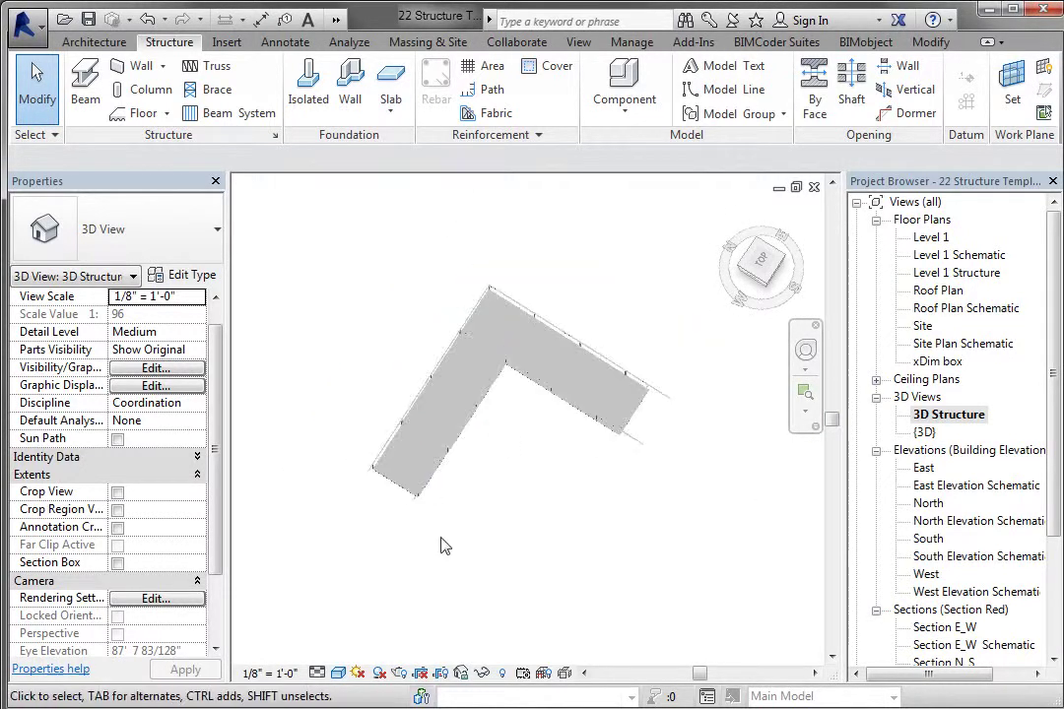
scroll(435, 264, "up", 2)
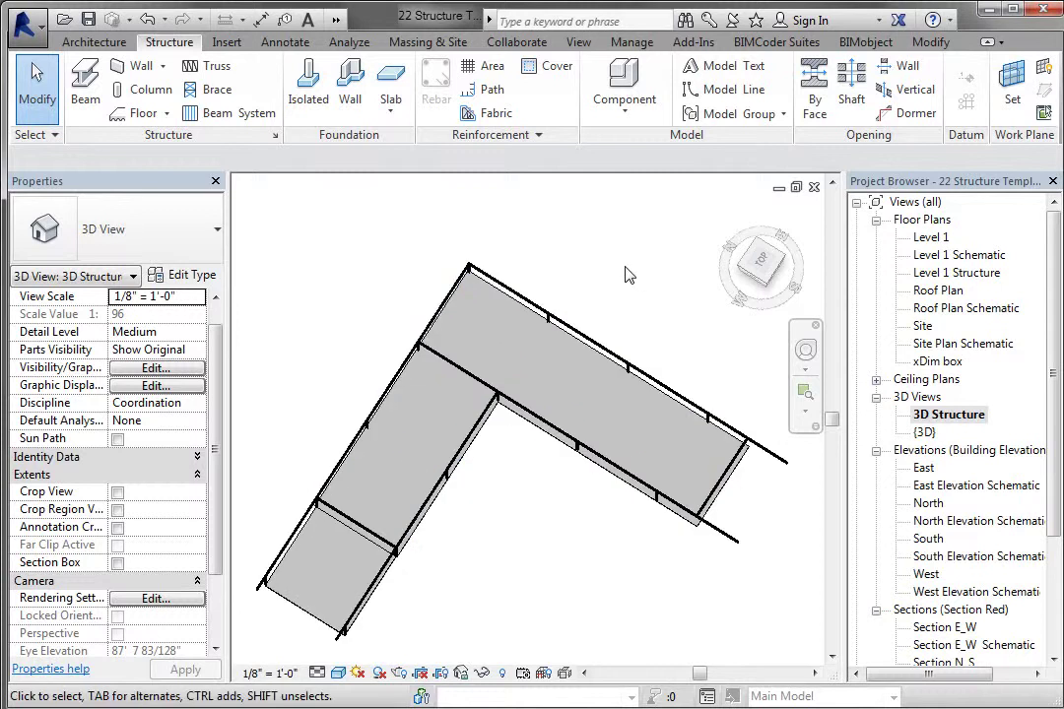